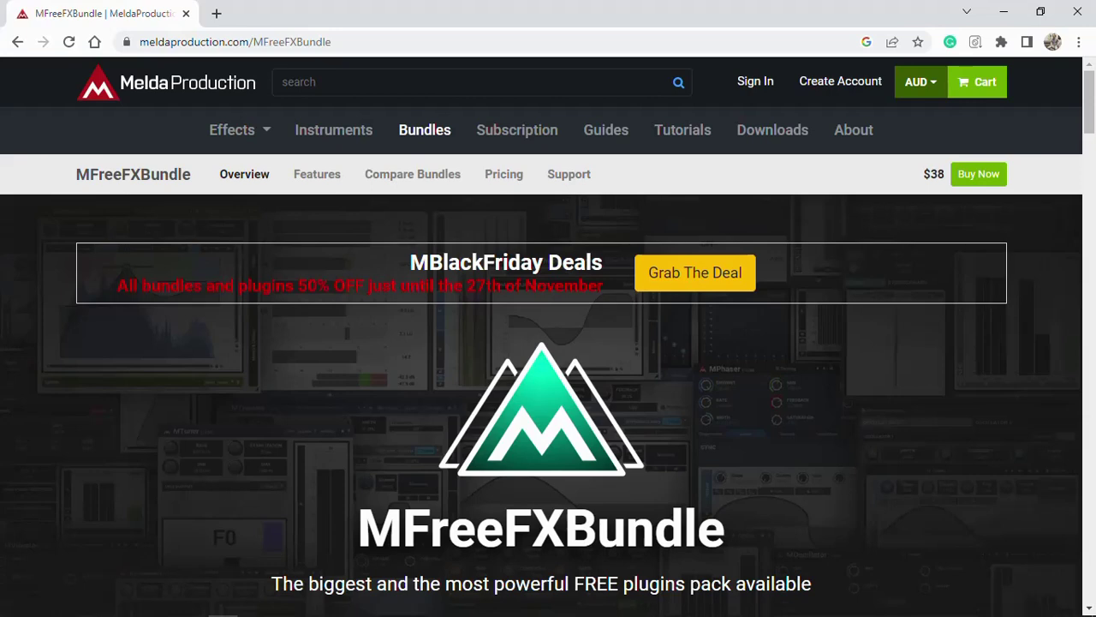
Scroll the MFreeFXBundle page down to the list of 37 included effects, starting at MAGC
scroll(862, 397, "down", 2)
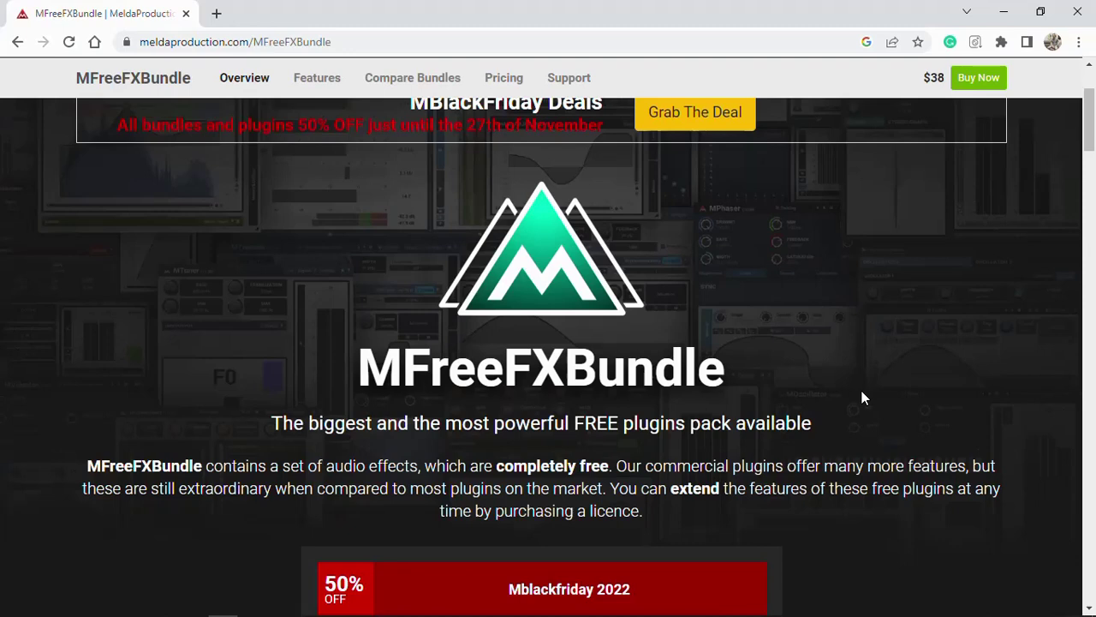
scroll(861, 398, "down", 3)
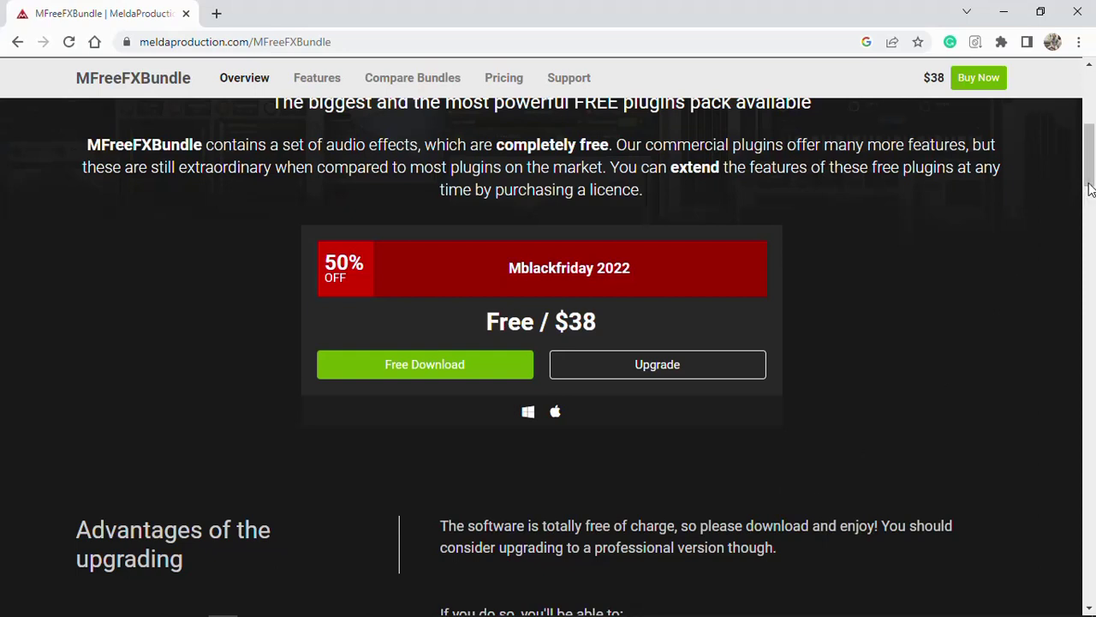
left_click_drag(1090, 176, 1090, 298)
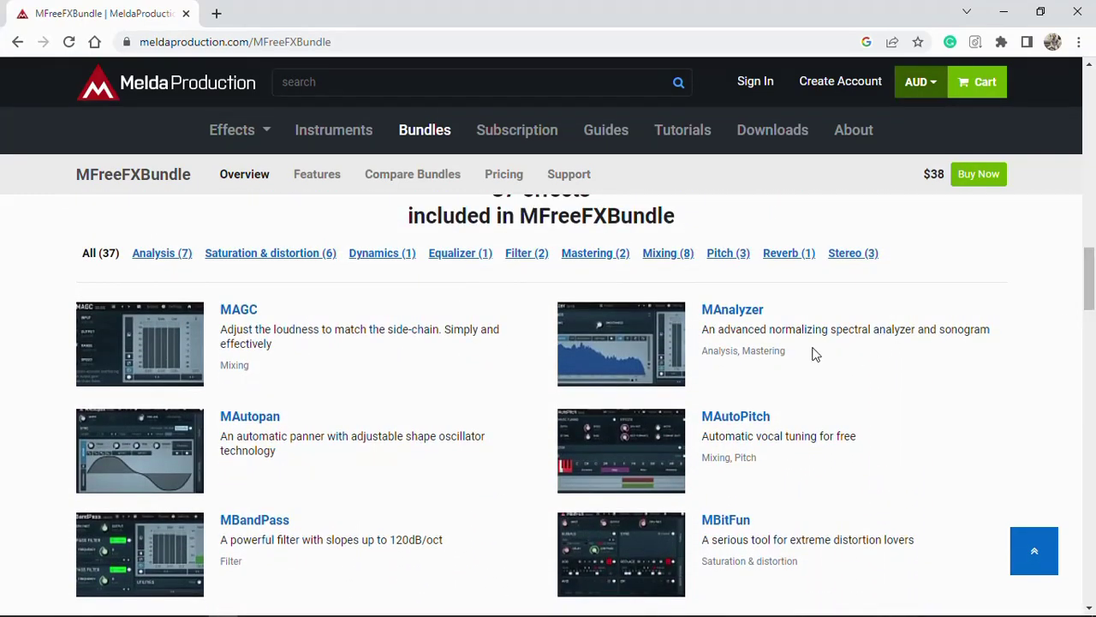
Highlight the MAnalyzer and MLoudnessAnalyzer entries in the bundle list, then clear the selection
left_click_drag(795, 357, 701, 307)
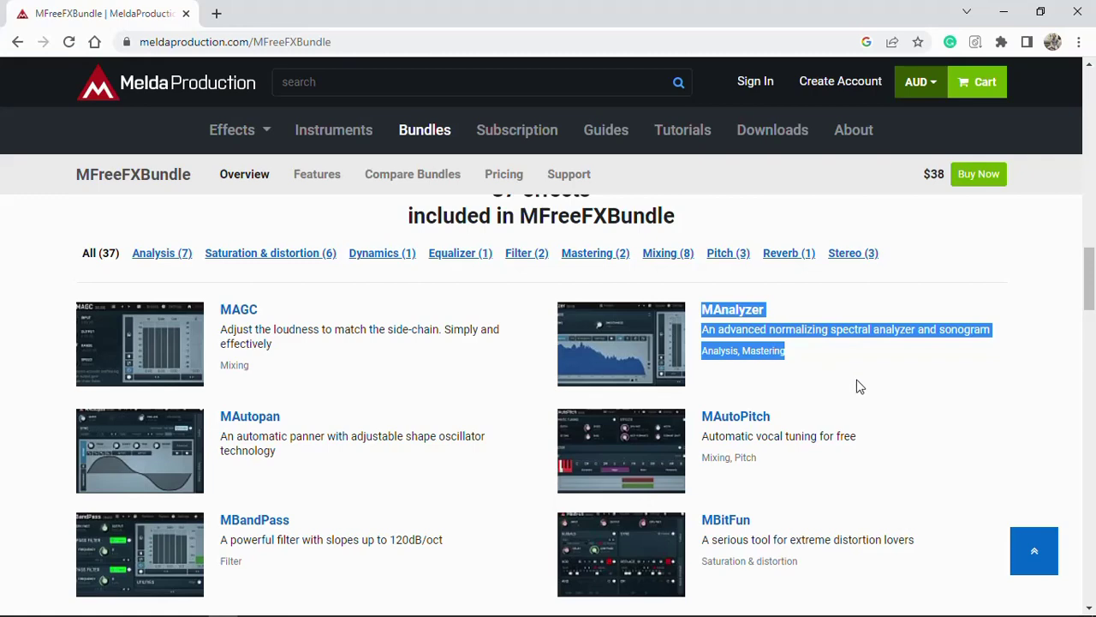
scroll(859, 386, "down", 4)
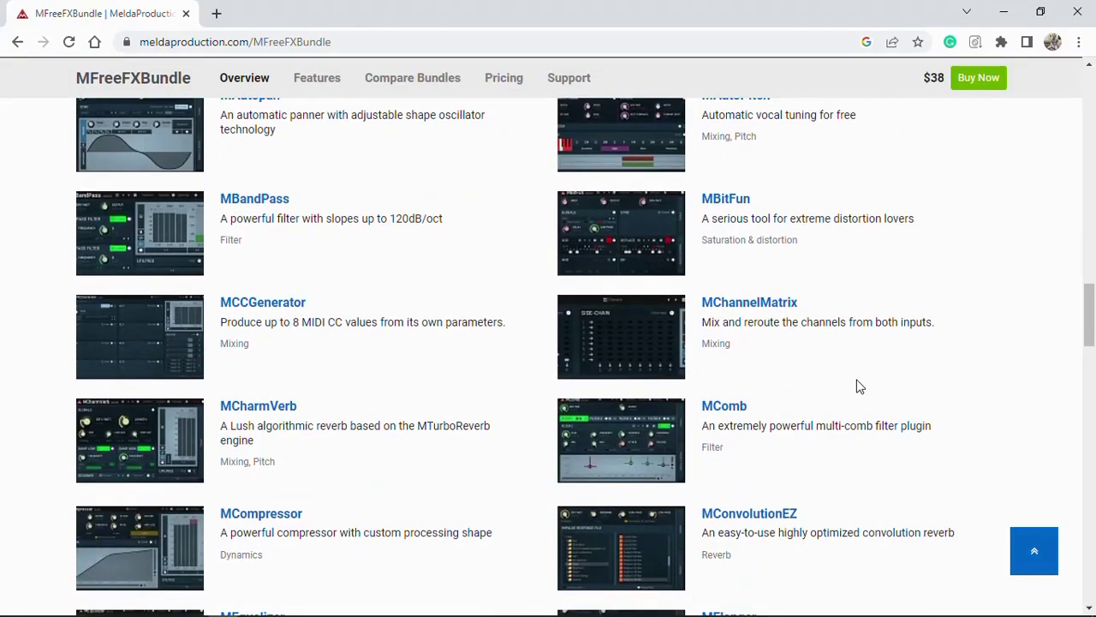
scroll(859, 386, "down", 6)
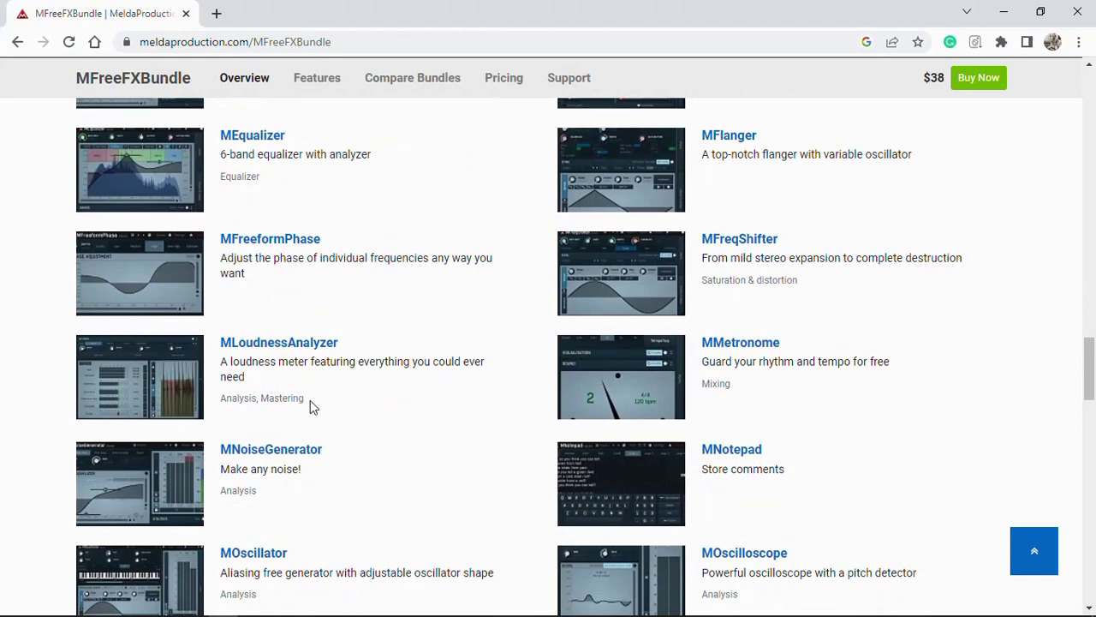
left_click_drag(311, 406, 221, 358)
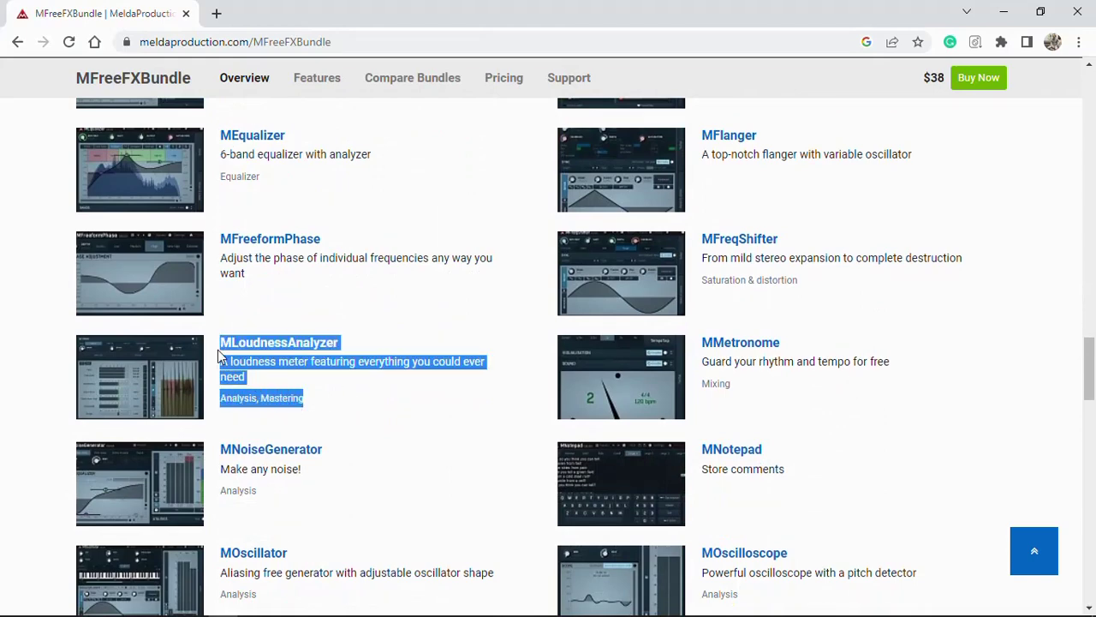
left_click(430, 408)
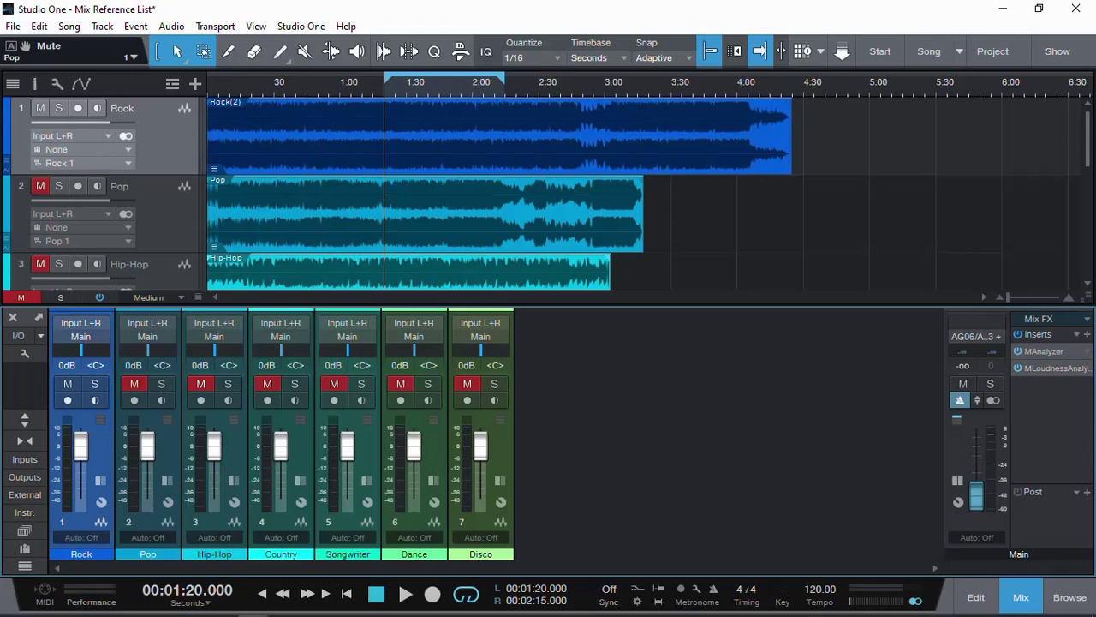
Open MAnalyzer from the Main bus inserts and enlarge its plugin window
left_click(1045, 352)
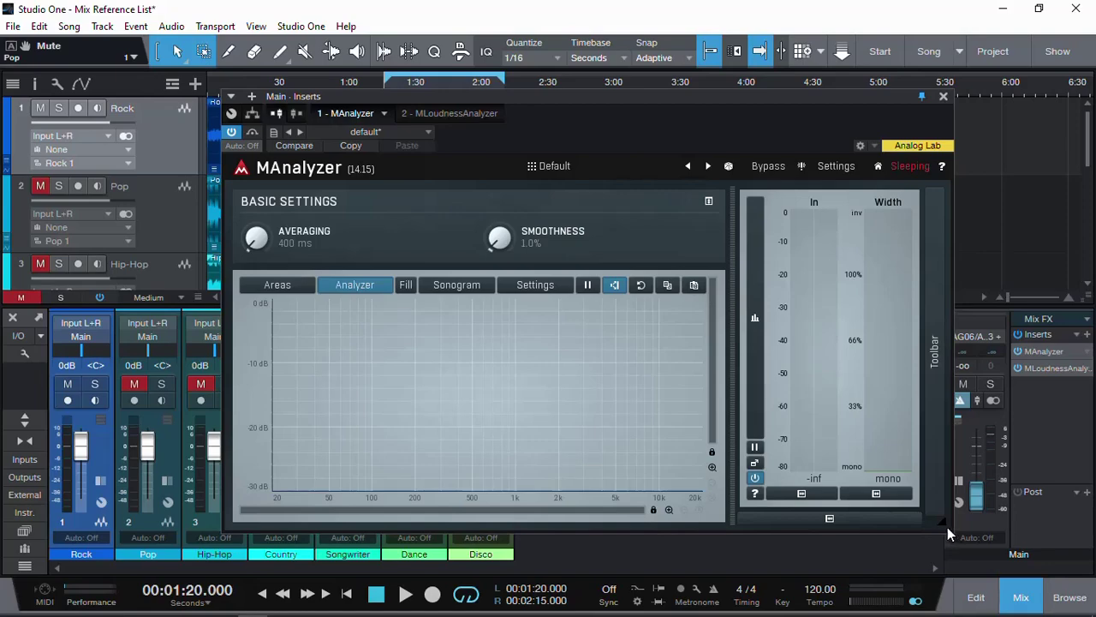
left_click_drag(948, 527, 850, 512)
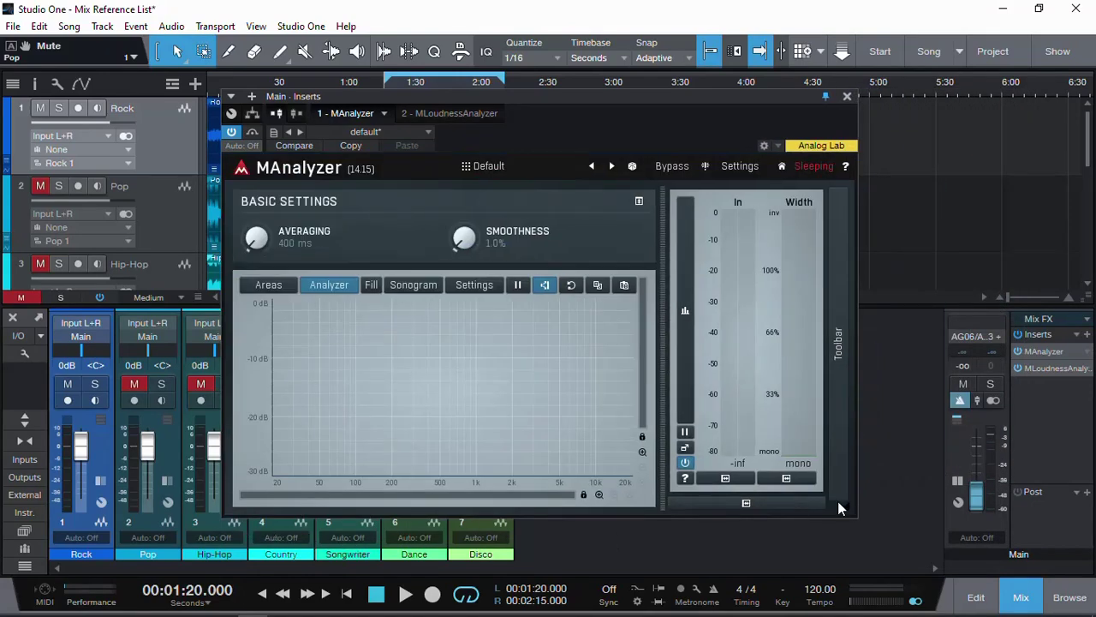
left_click_drag(850, 512, 868, 539)
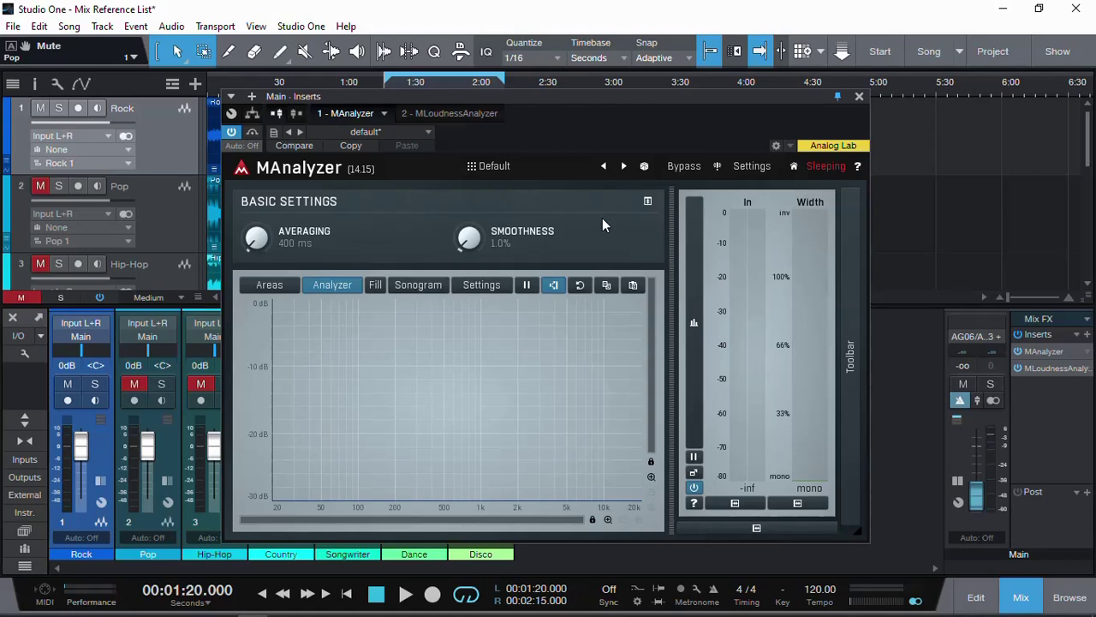
Start playback and set the Main channel level to -9.0 dB
key("space")
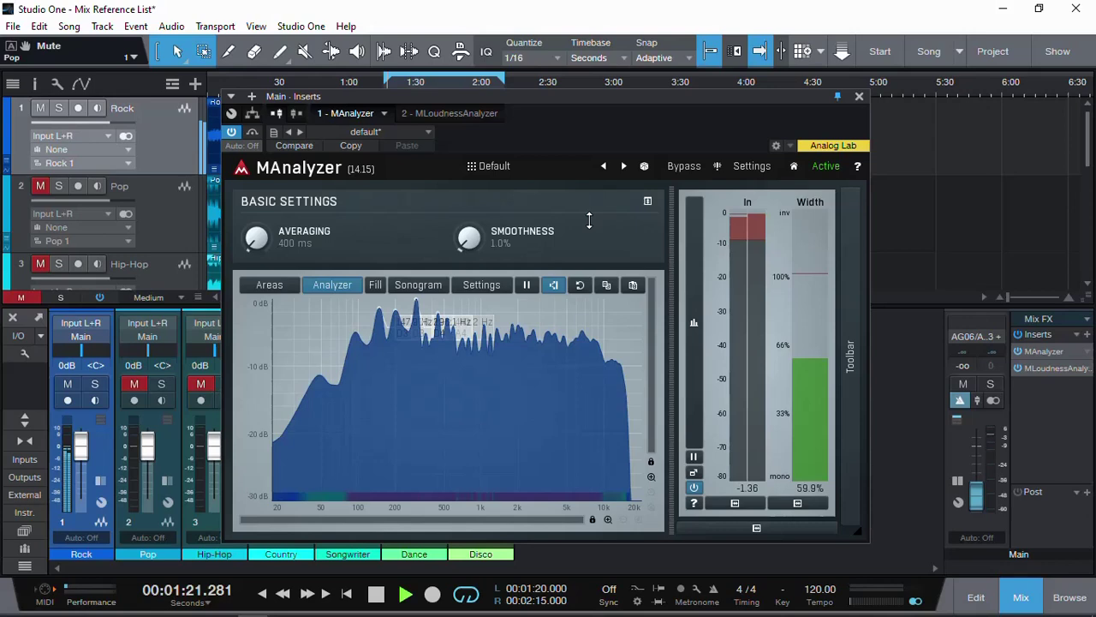
left_click(556, 294)
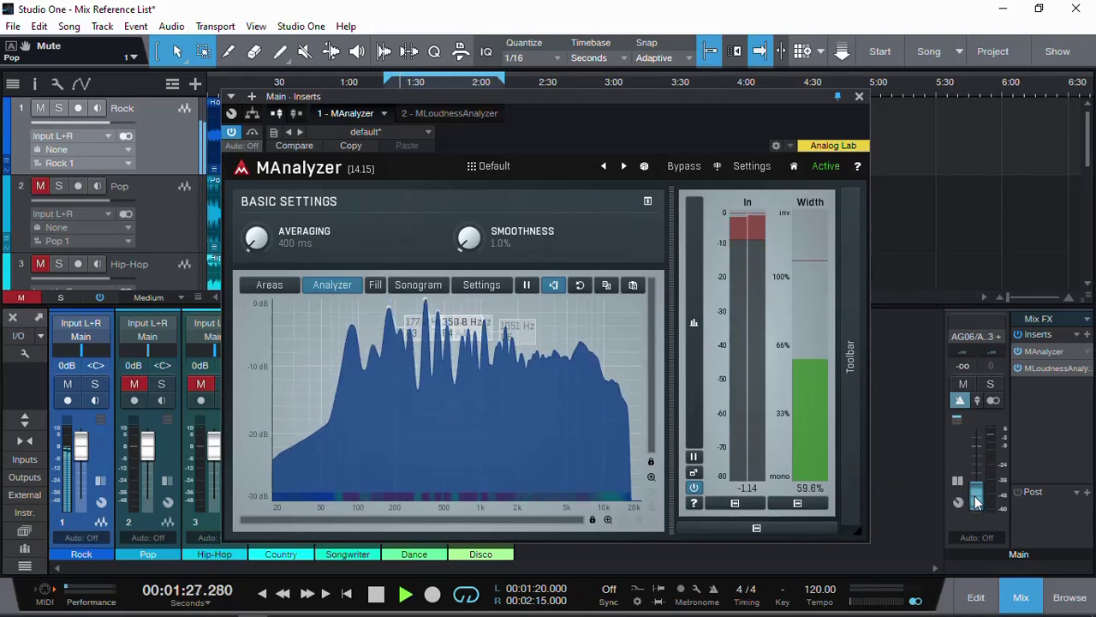
mouse_move(976, 501)
left_mouse_down()
mouse_move(982, 465)
mouse_move(971, 520)
left_mouse_up()
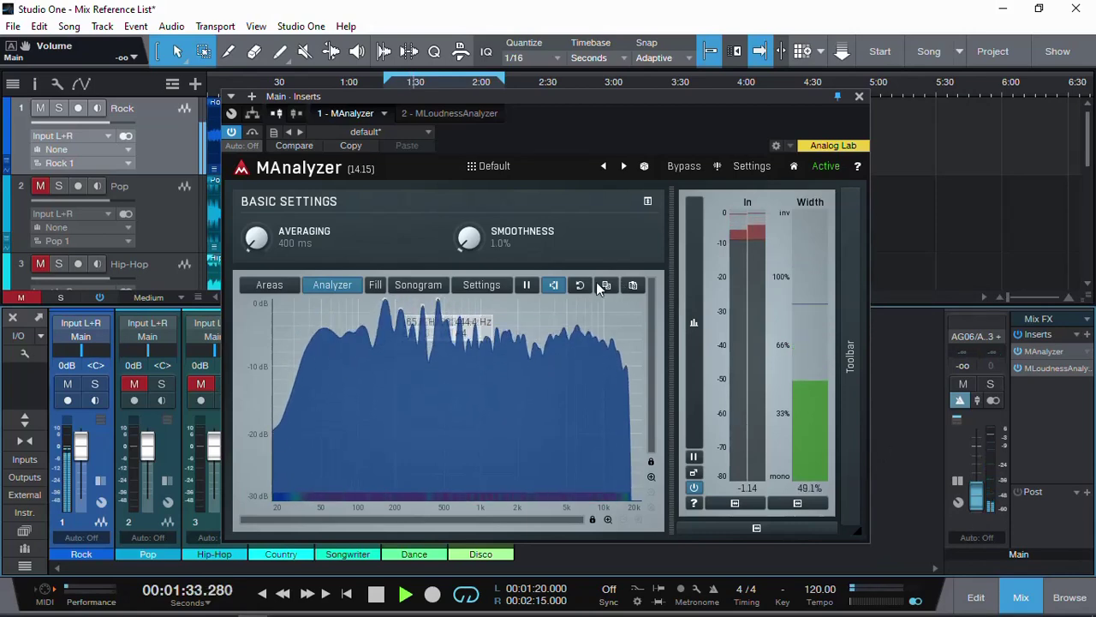
Turn on MAnalyzer's sonogram, hide the spectrum, then switch the sonogram off
left_click(553, 285)
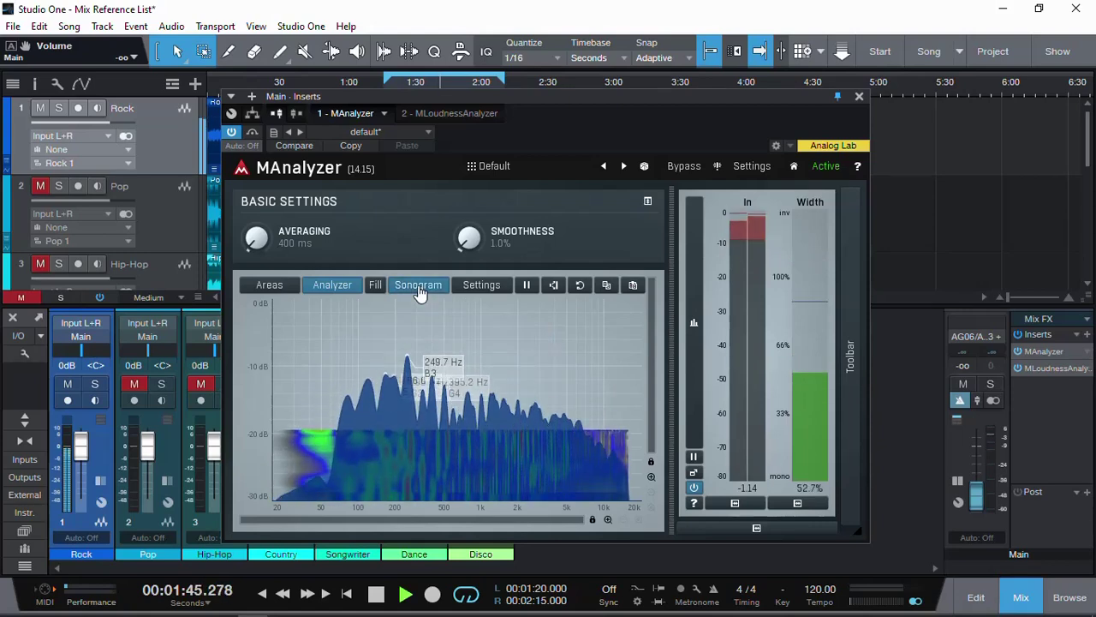
left_click(332, 284)
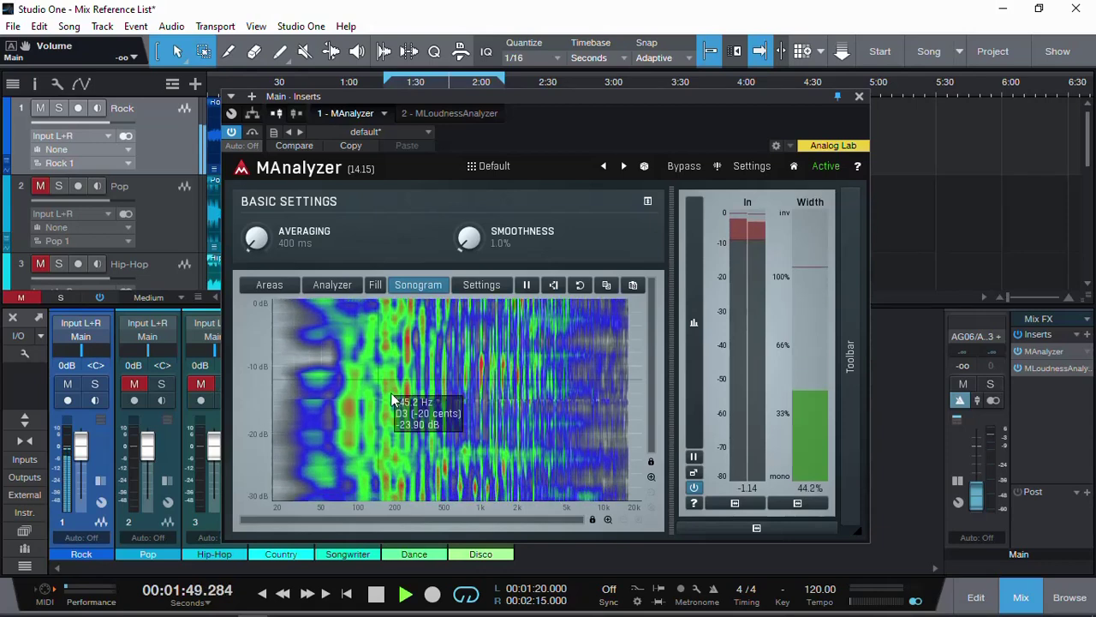
left_click(411, 284)
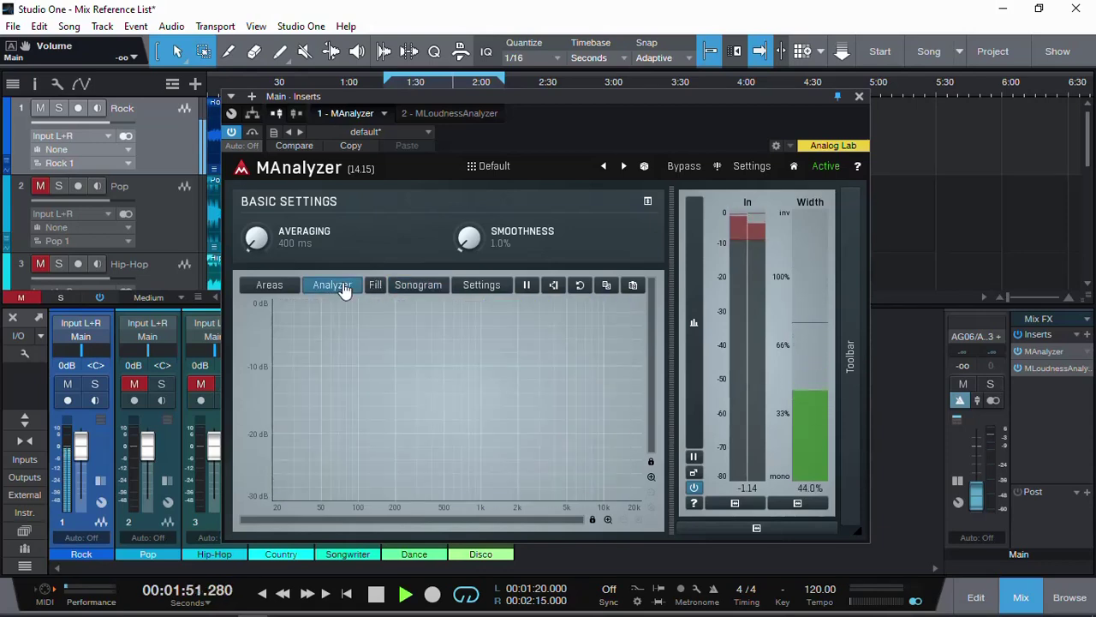
Show the spectrum curve again and set MAnalyzer's averaging to 5080 ms
left_click(341, 286)
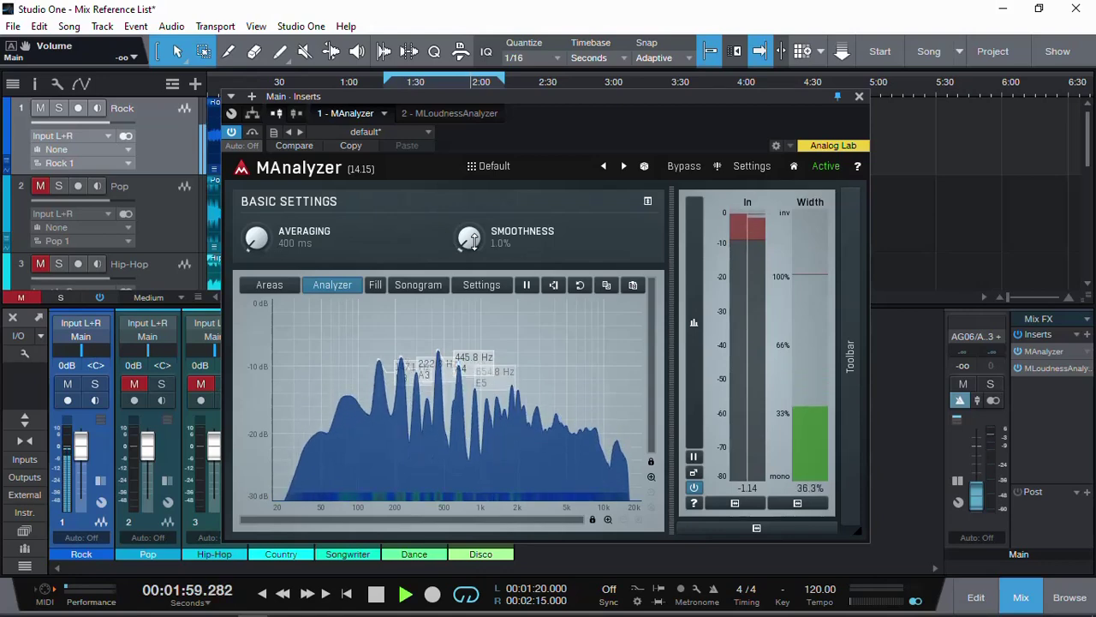
scroll(470, 241, "up", 3)
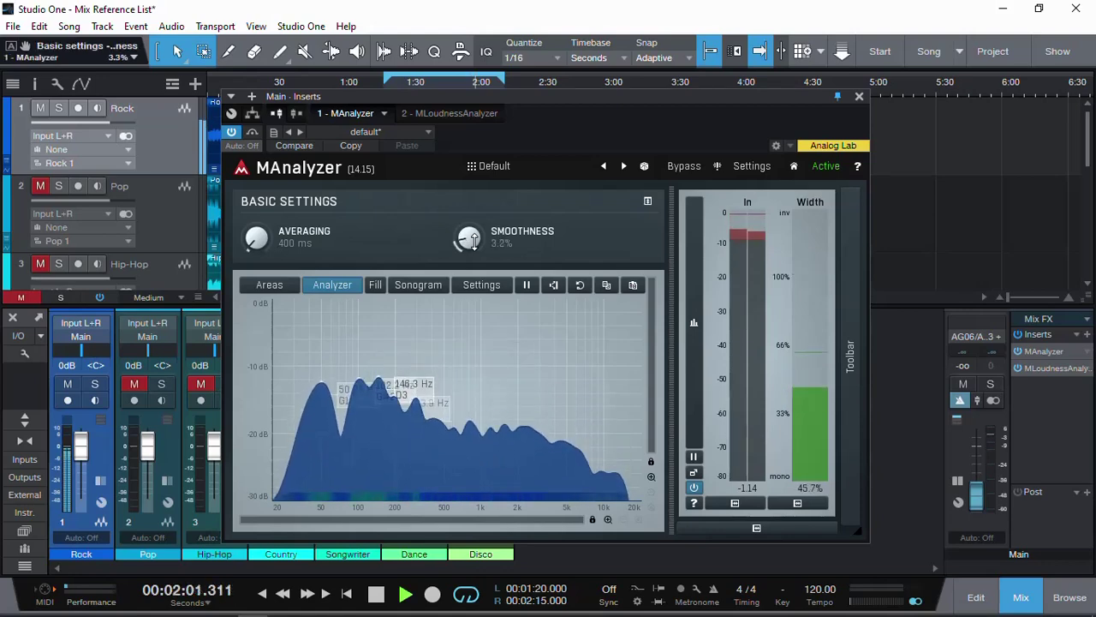
scroll(469, 241, "up", 2)
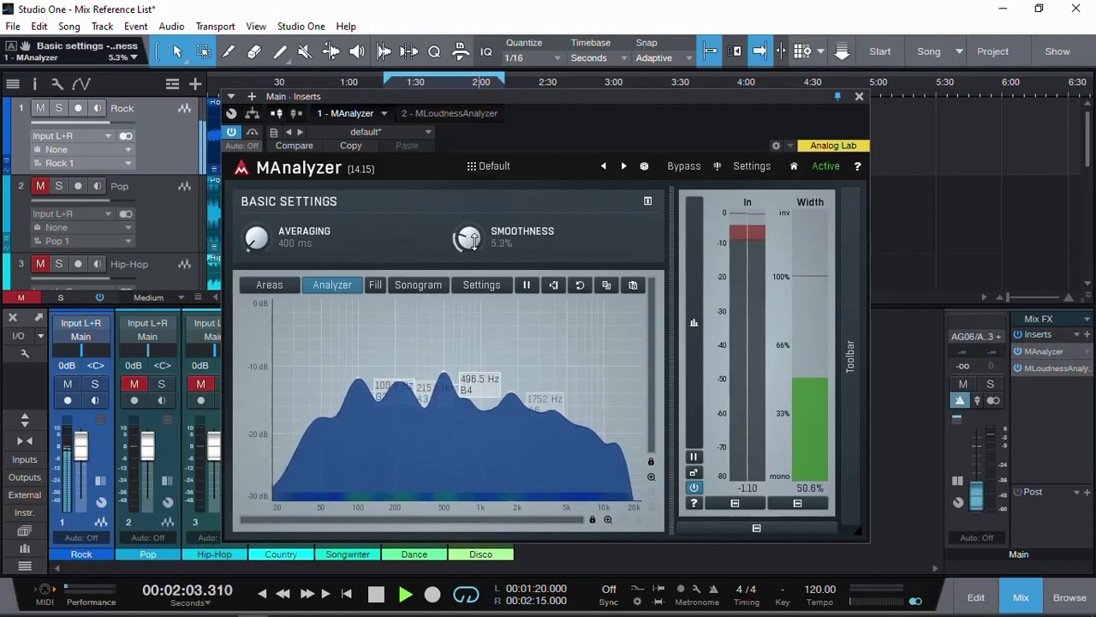
scroll(470, 241, "down", 1)
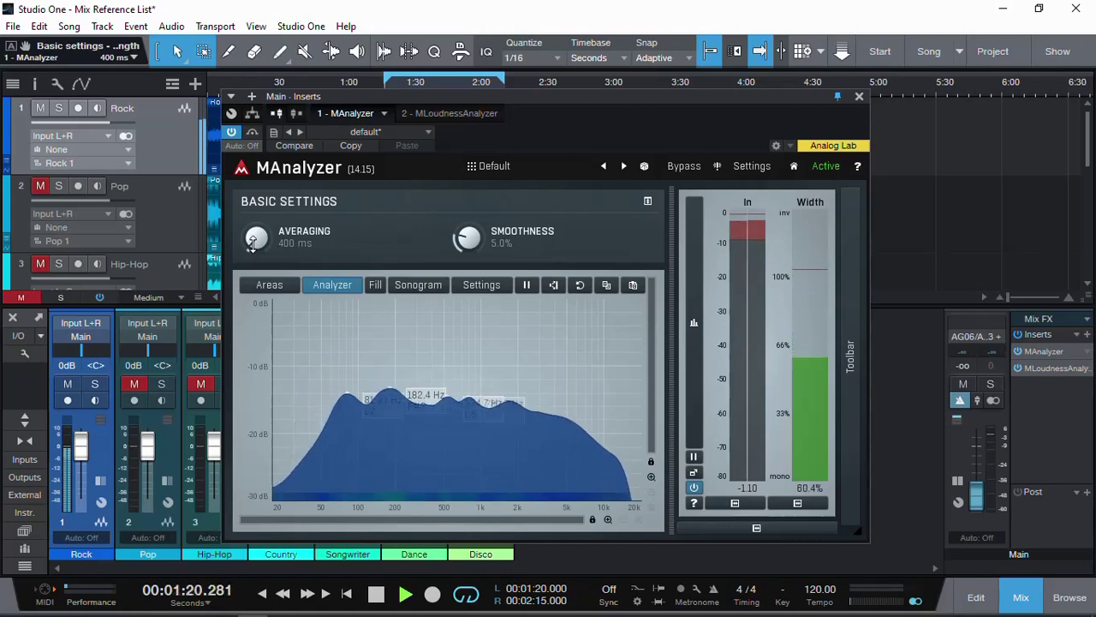
scroll(252, 243, "up", 3)
scroll(252, 239, "up", 2)
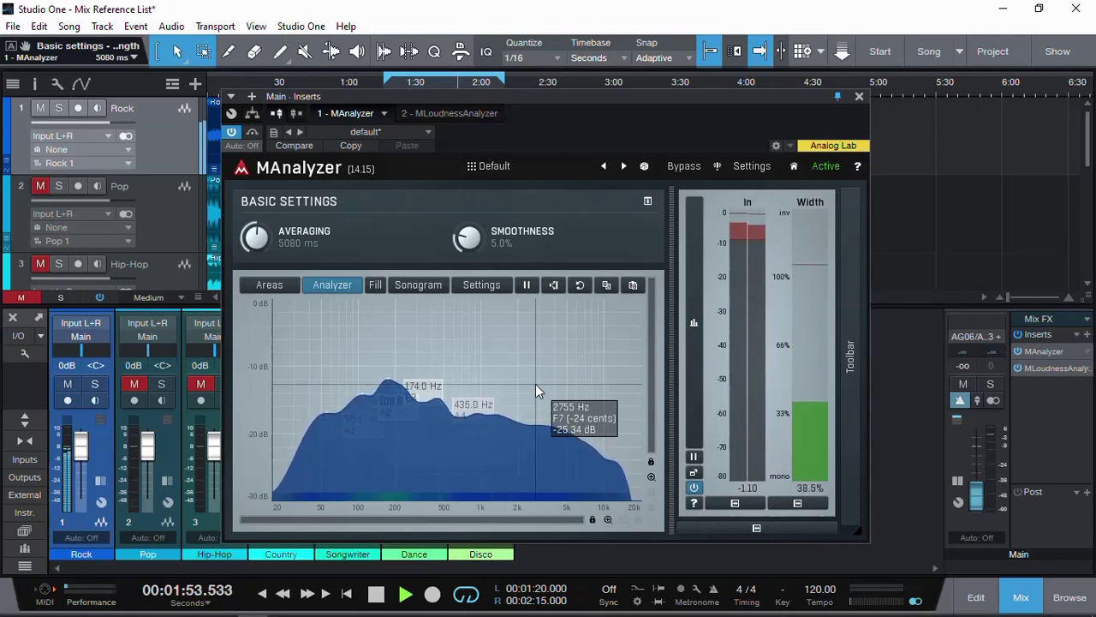
Browse MAnalyzer's Root and ONLINE EXCHANGE presets, then load 'Compare to rock' from Root
left_click(493, 168)
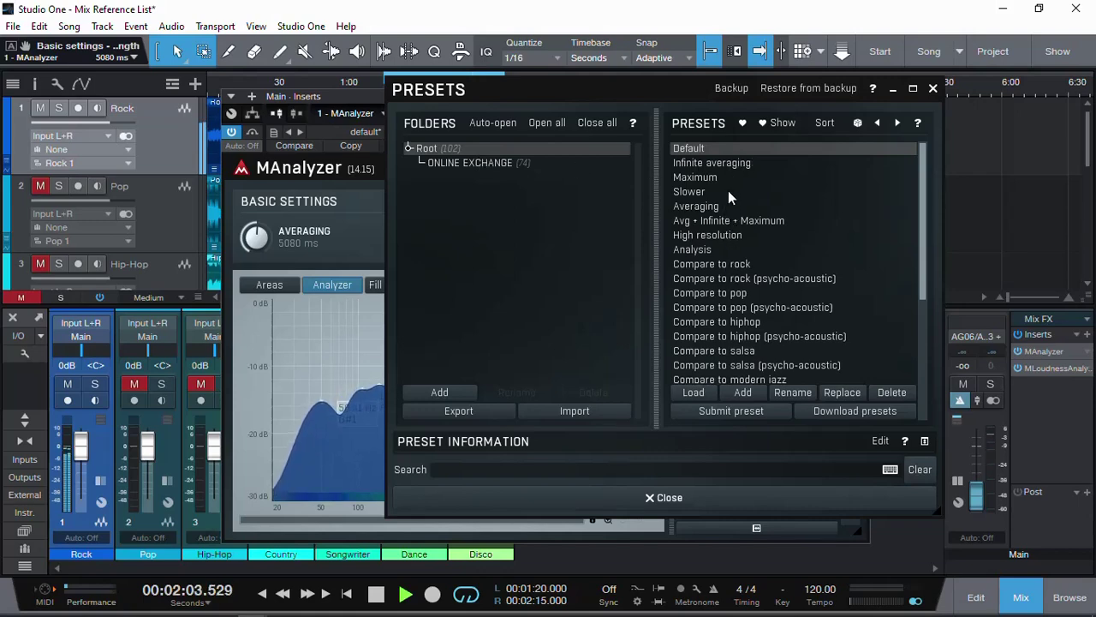
scroll(728, 190, "down", 2)
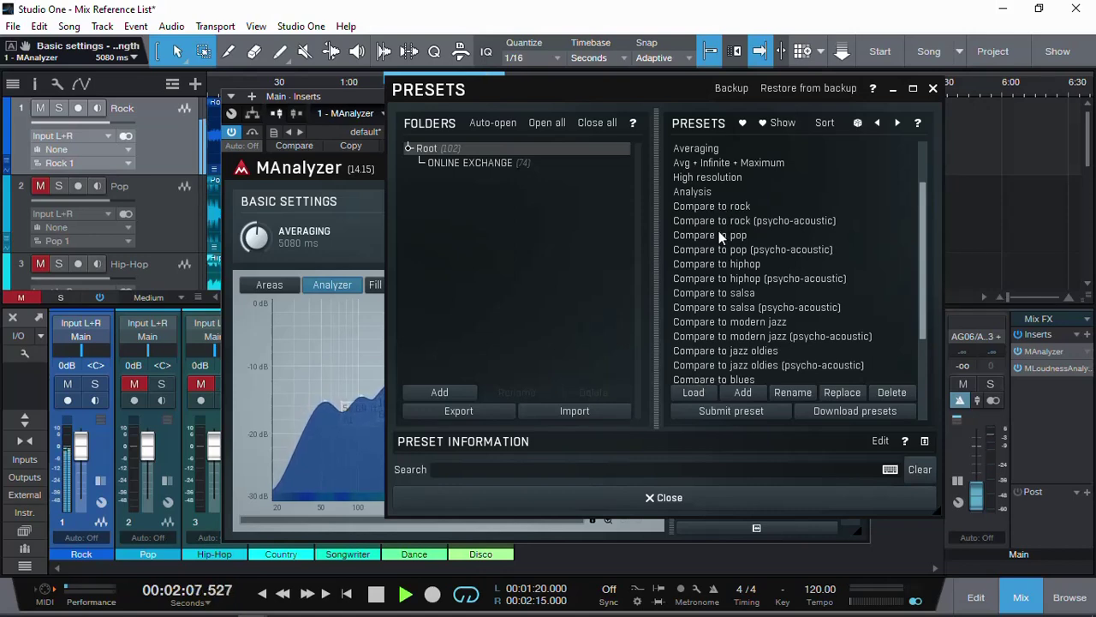
scroll(726, 351, "down", 4)
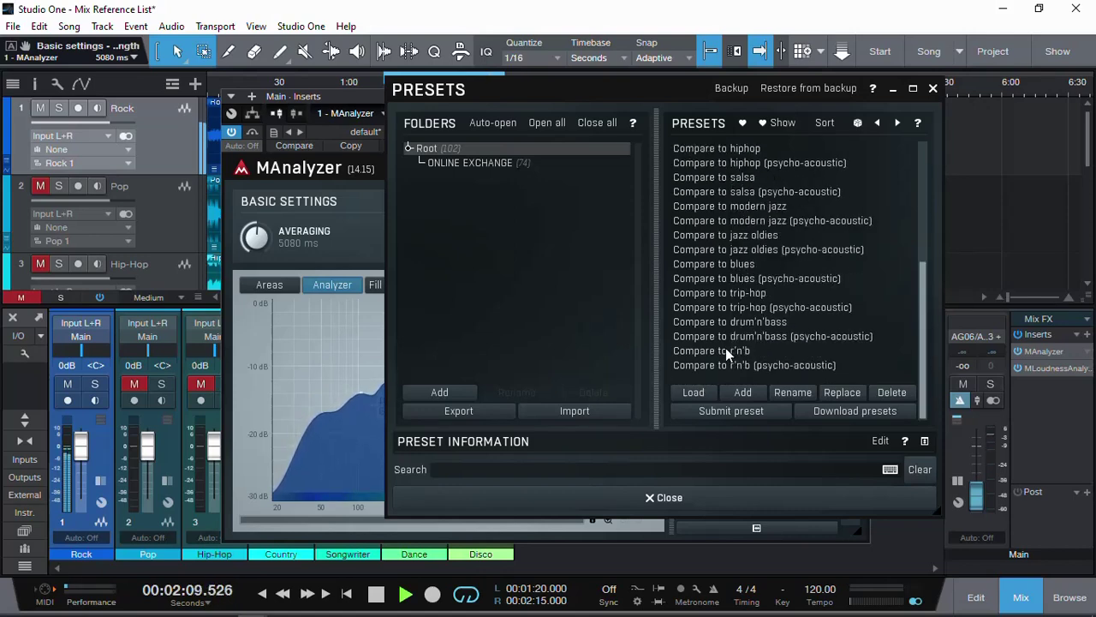
scroll(725, 348, "up", 6)
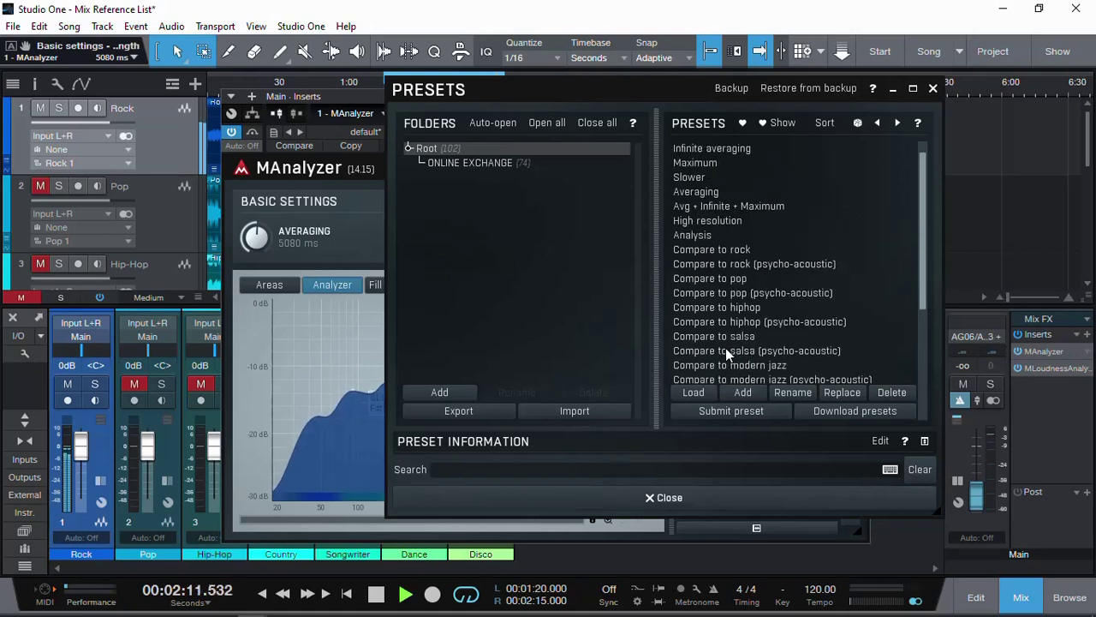
left_click(469, 165)
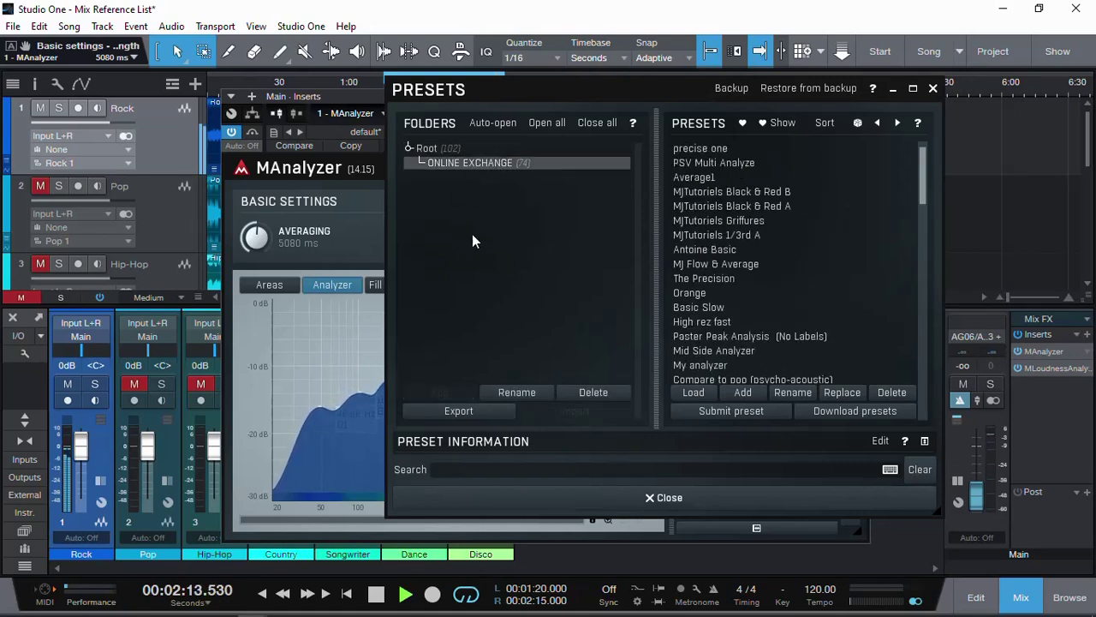
scroll(805, 280, "down", 10)
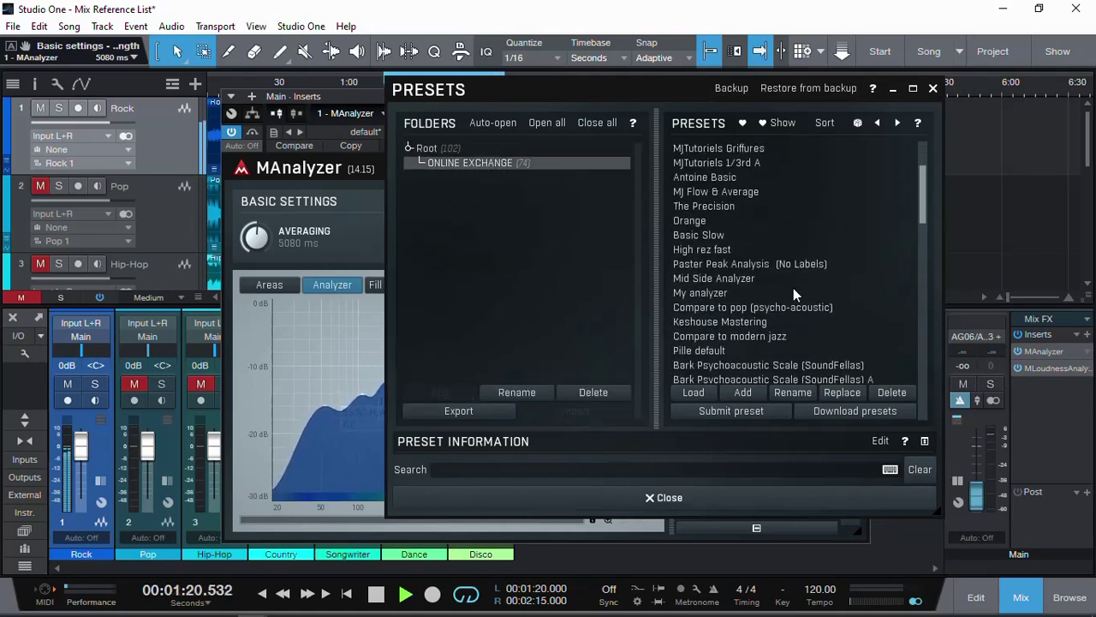
scroll(792, 291, "down", 4)
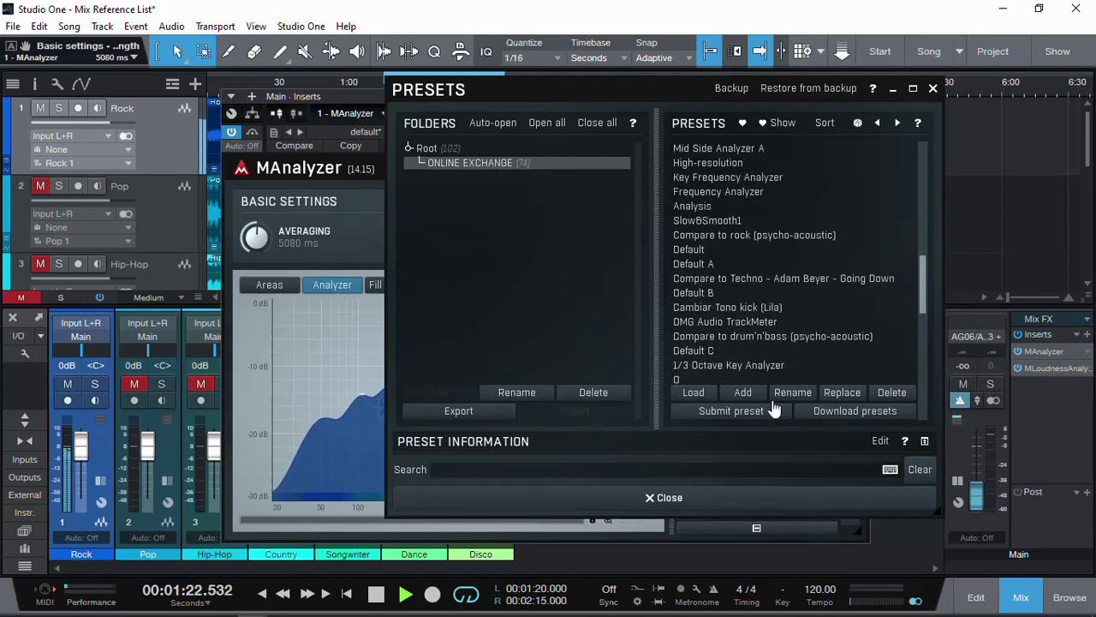
left_click(426, 148)
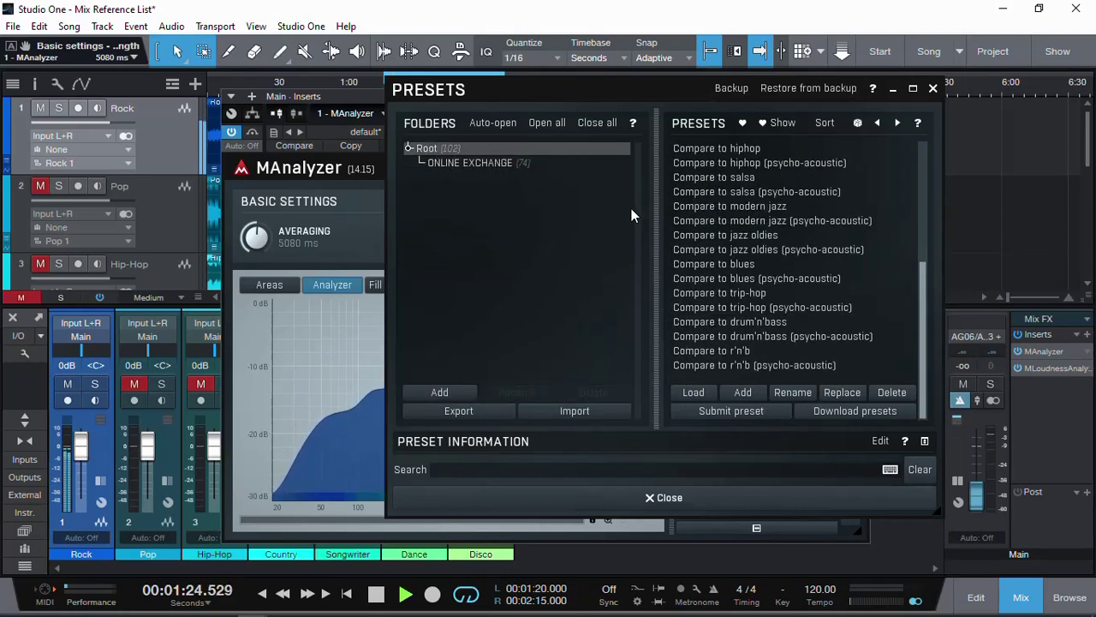
scroll(762, 272, "up", 2)
scroll(763, 272, "up", 2)
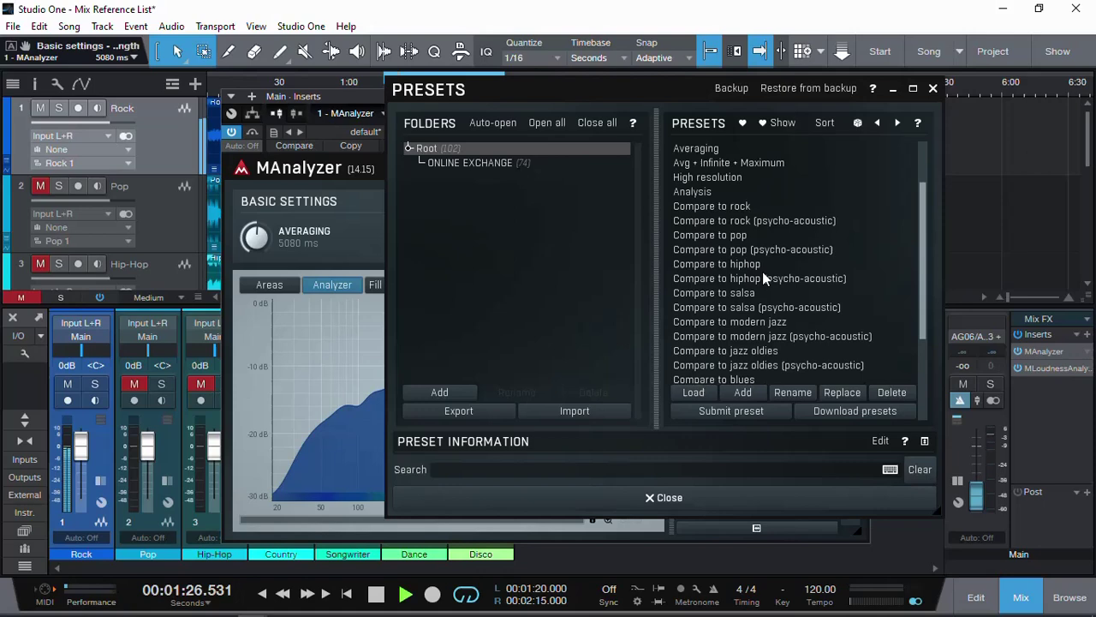
left_click(711, 208)
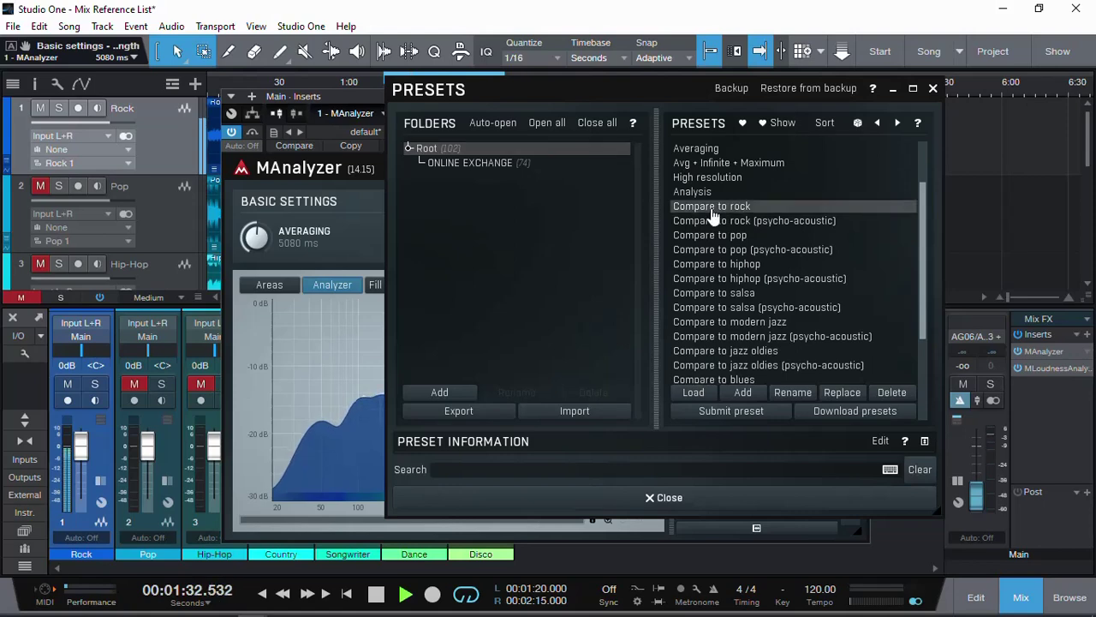
Close the preset browser and compare the blue mix spectrum with the red rock curve
left_click(702, 502)
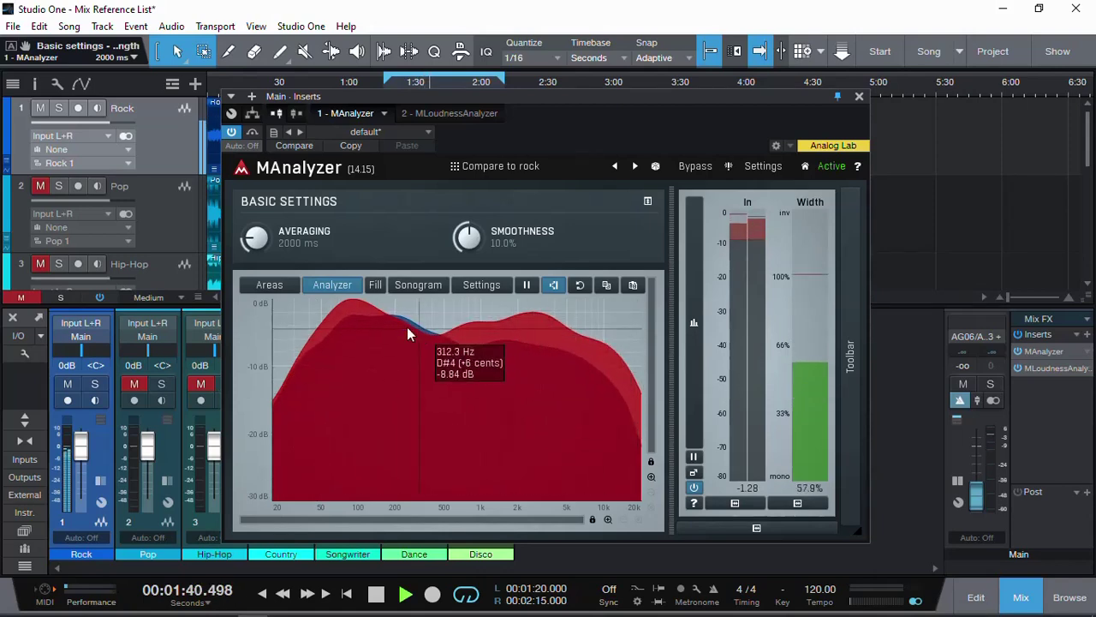
left_click(554, 284)
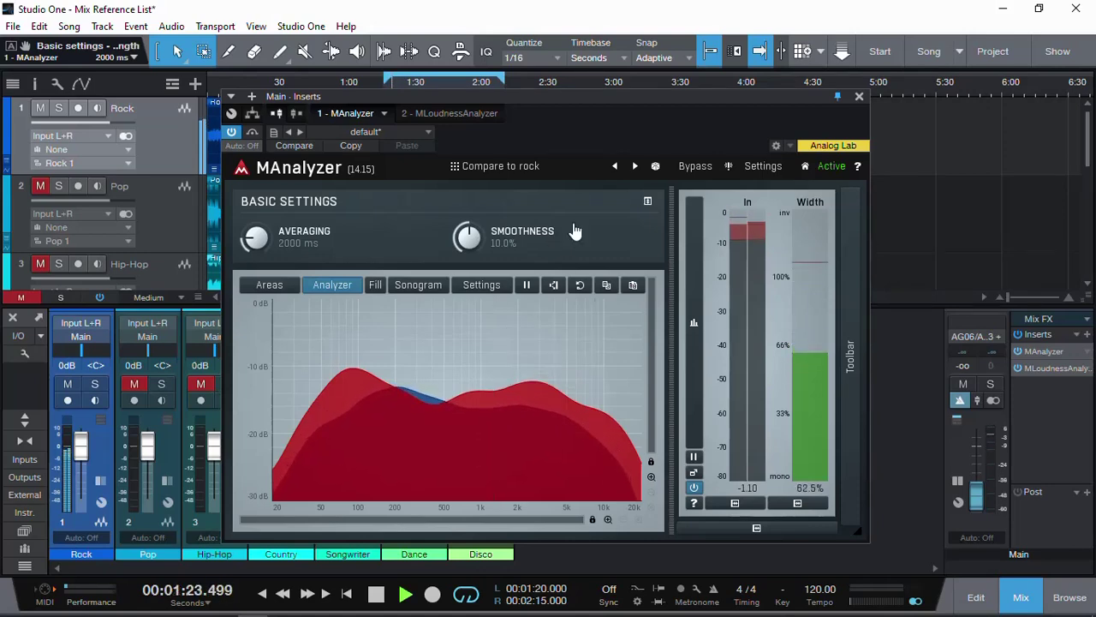
Load MAnalyzer's Default preset, then set smoothness to 5.0% and averaging to 10000 ms
left_click(505, 167)
left_click(696, 148)
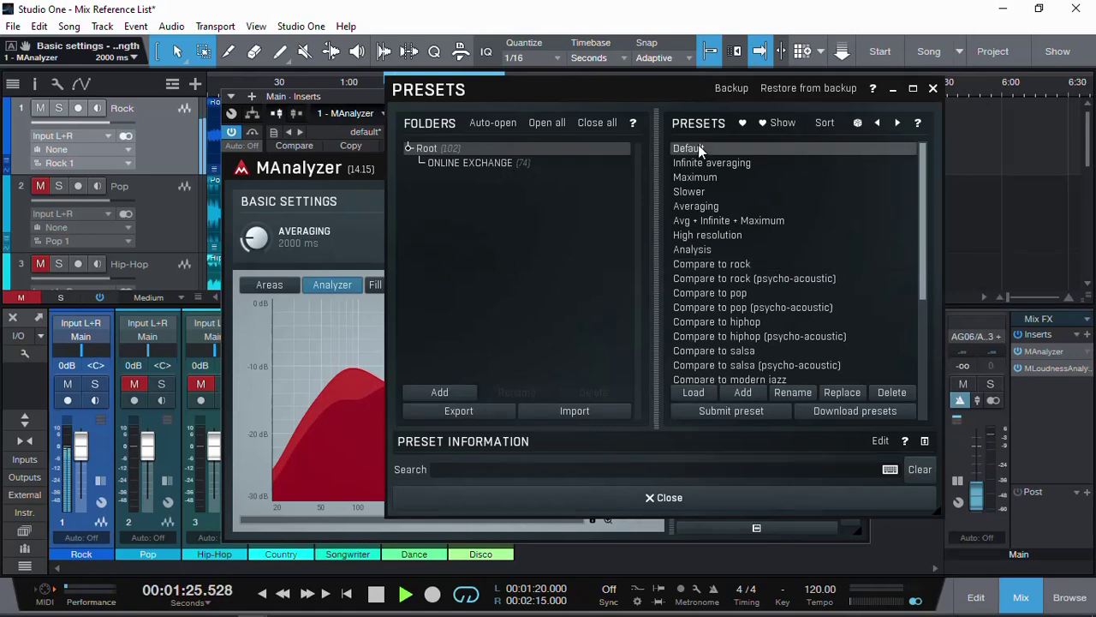
left_click(728, 500)
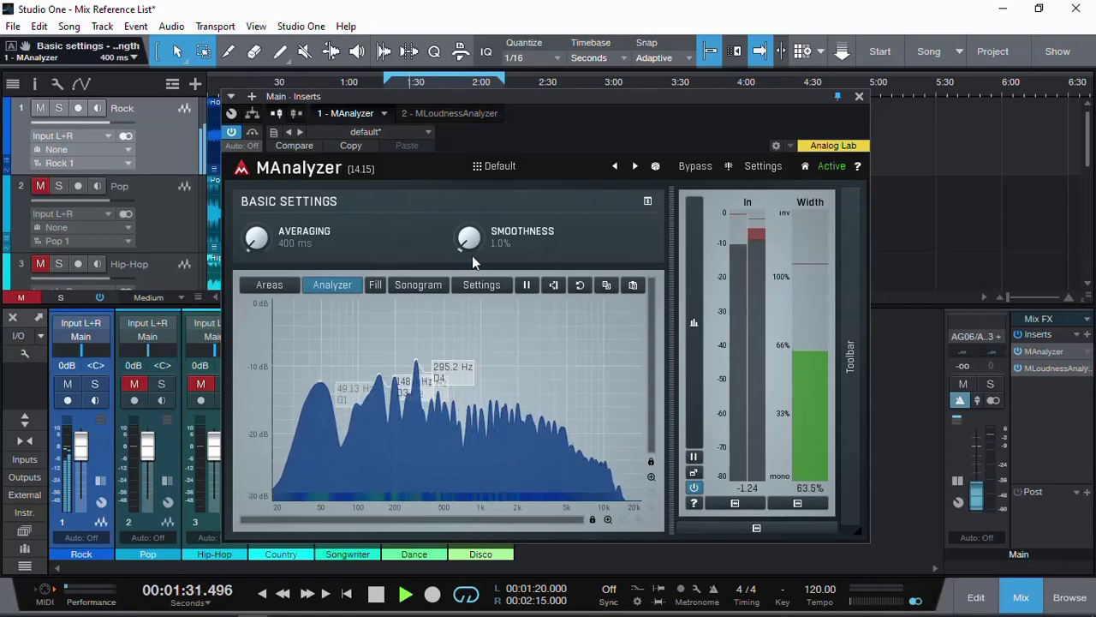
left_click_drag(472, 255, 465, 242)
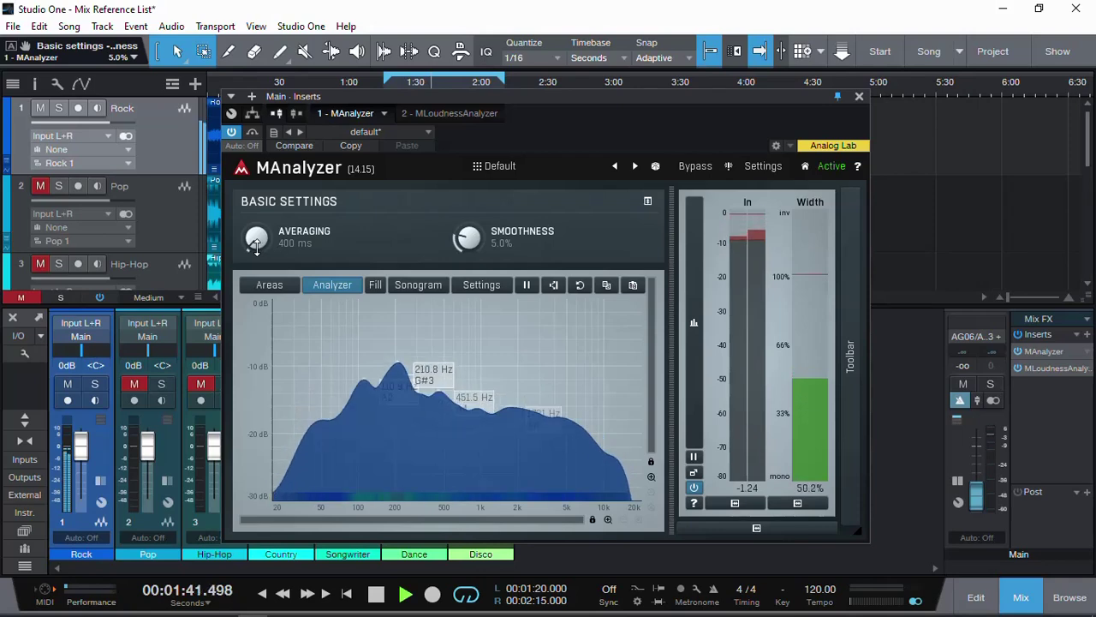
left_click_drag(255, 245, 256, 243)
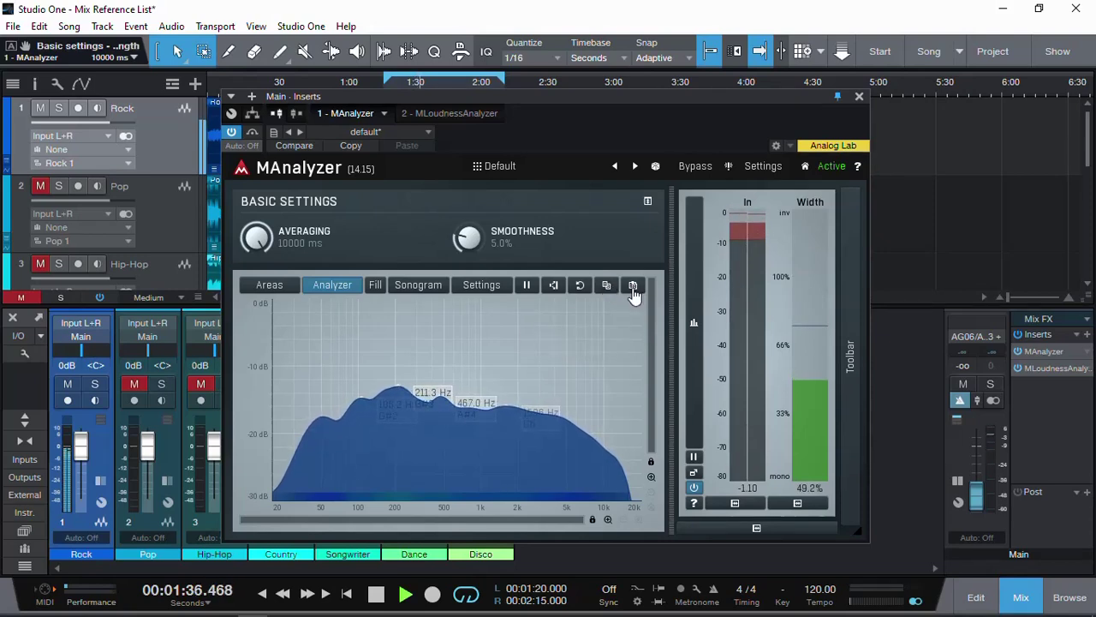
Capture the averaged spectrum as the red reference, stop playback, and set averaging to 400 ms
left_click(634, 287)
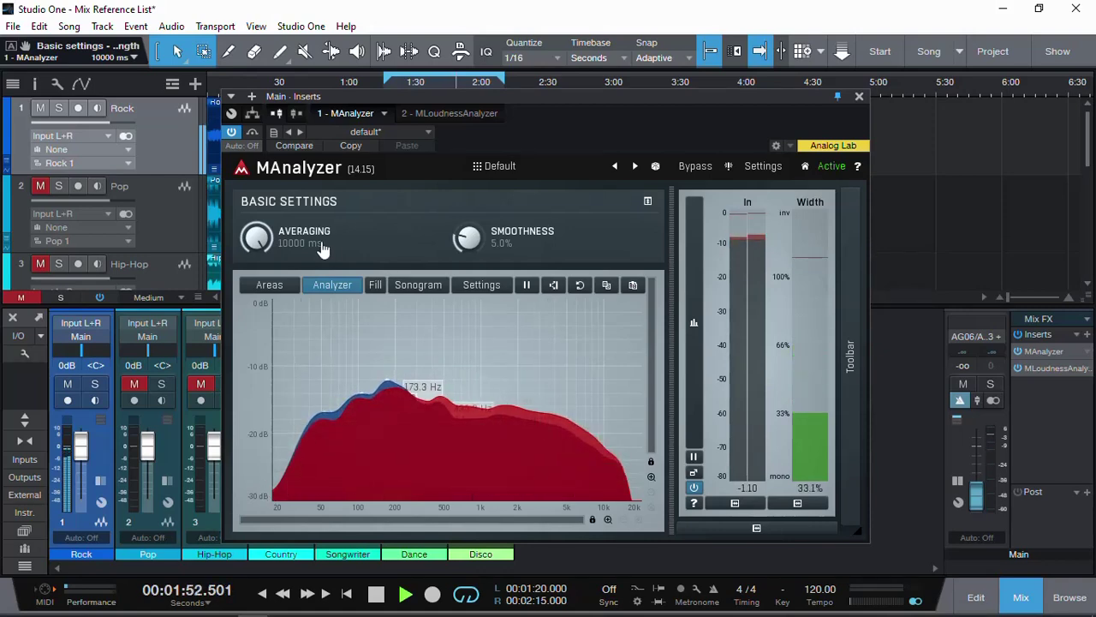
left_click(376, 594)
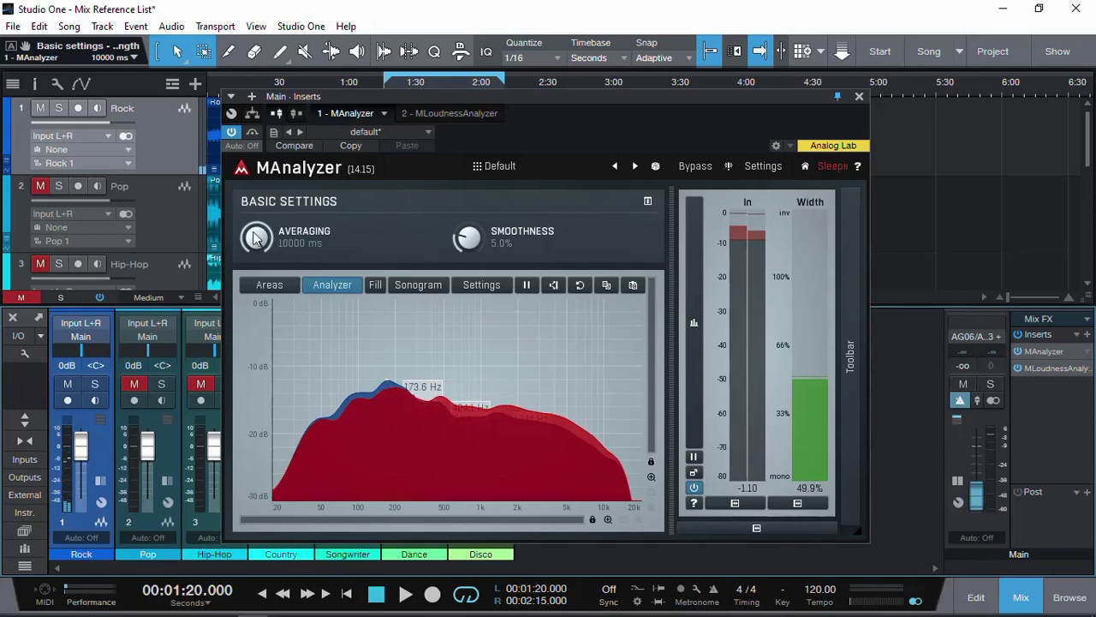
scroll(255, 238, "down", 2)
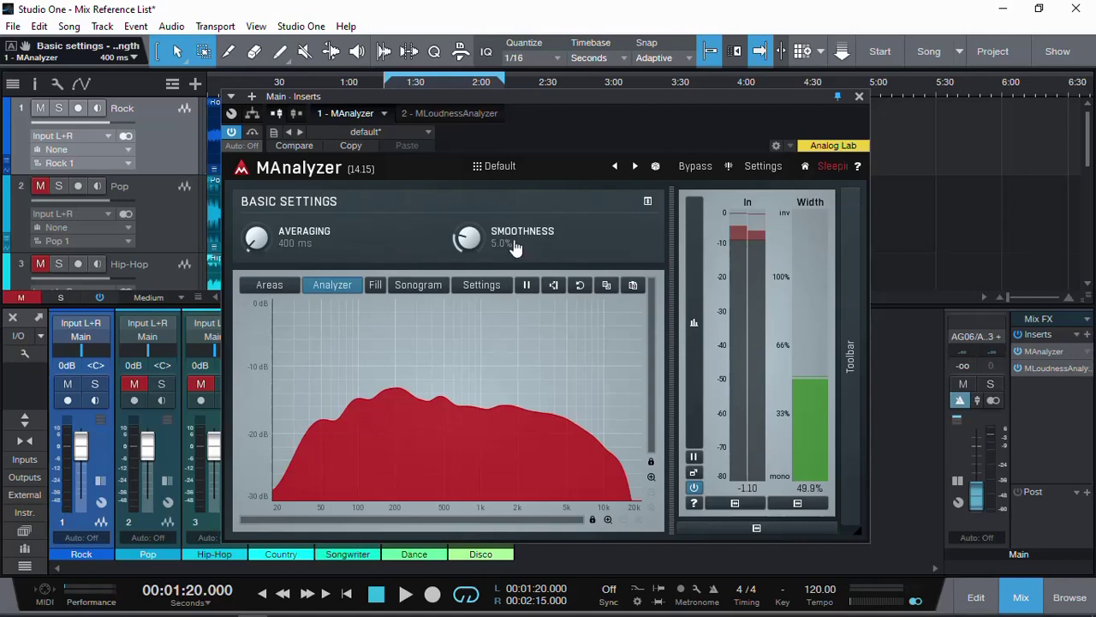
Create a Rock preset folder and save the captured reference in it as preset 'REM'
left_click(503, 167)
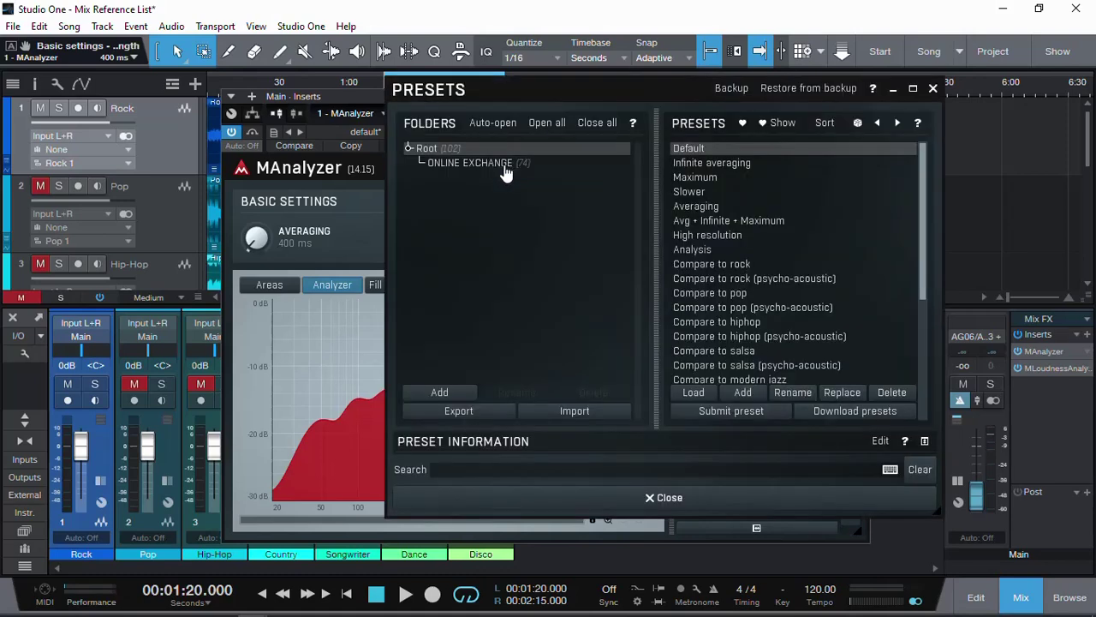
left_click(439, 392)
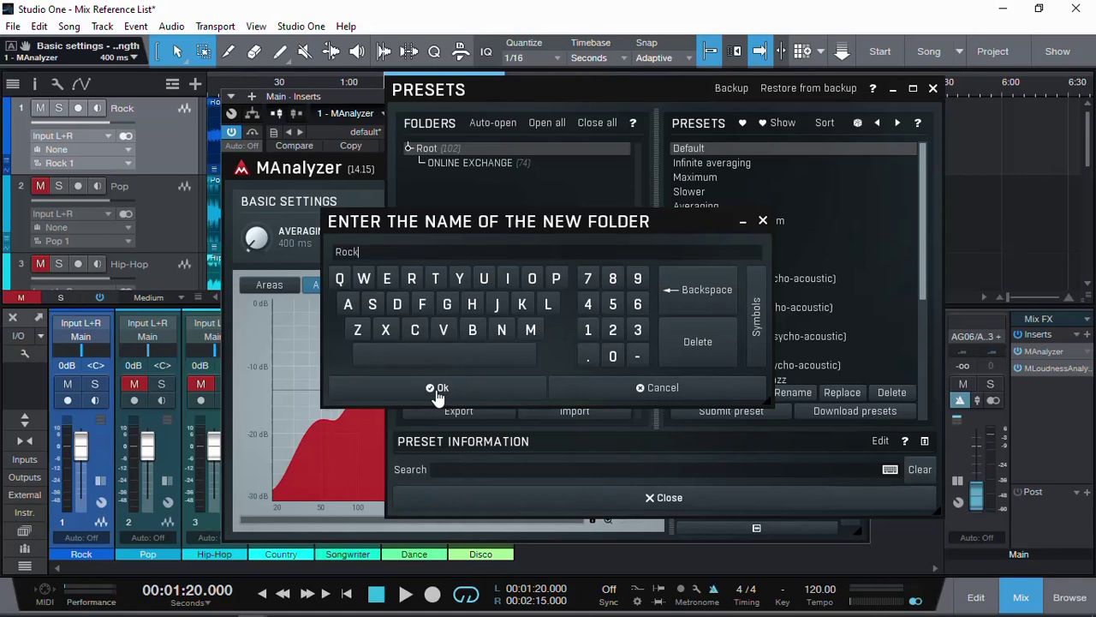
left_click(438, 390)
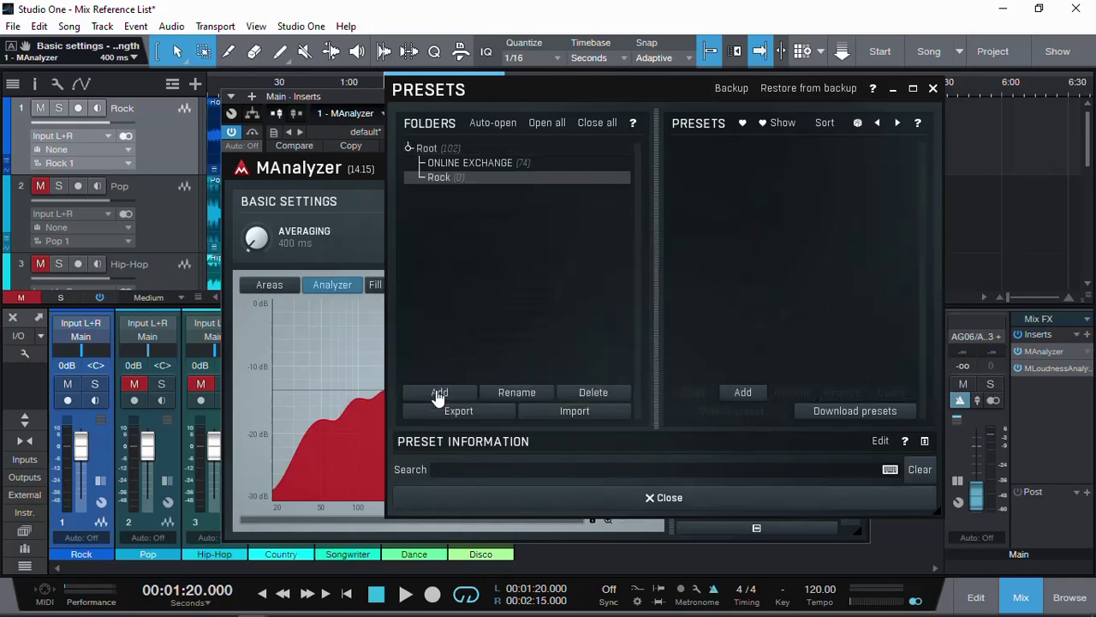
left_click(743, 393)
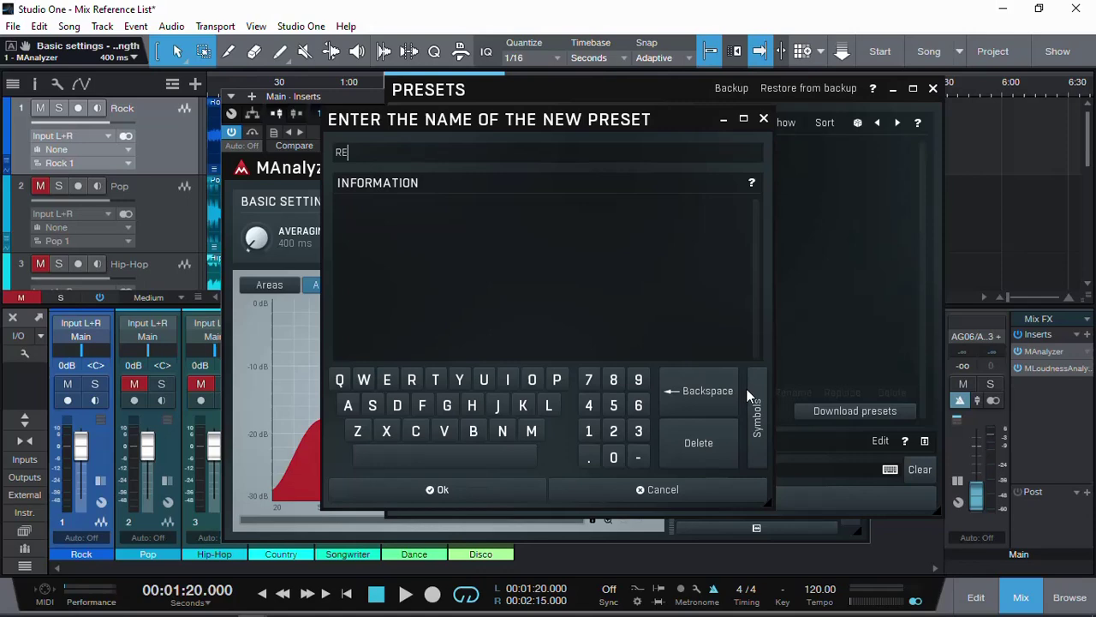
left_click(480, 491)
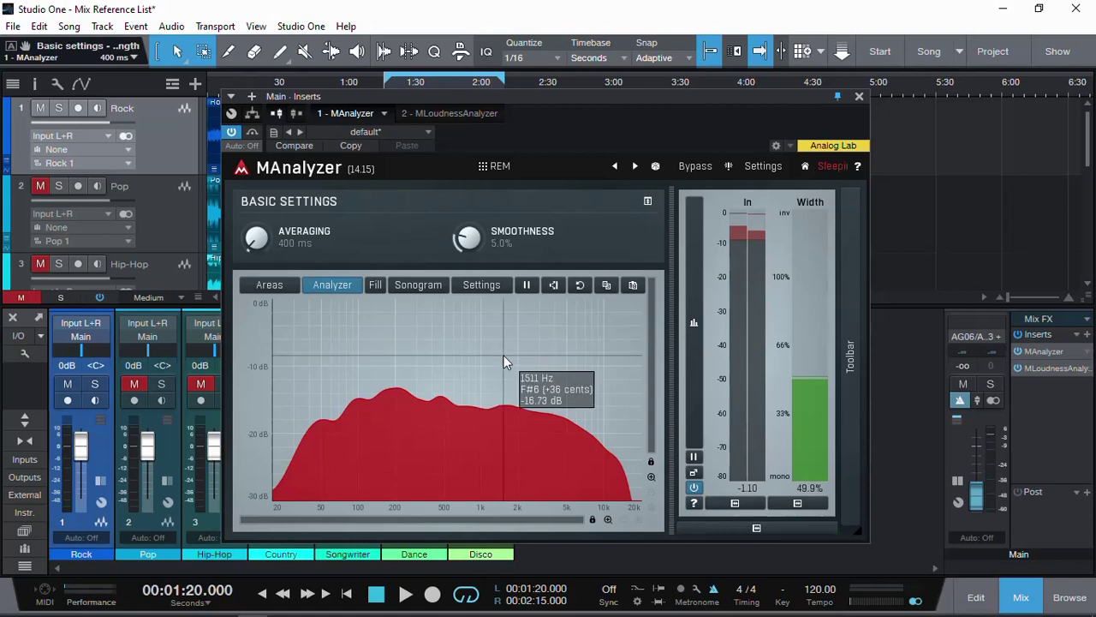
Mute the Rock track and play the song so its live spectrum overlays the red REM curve
left_click_drag(613, 95, 844, 148)
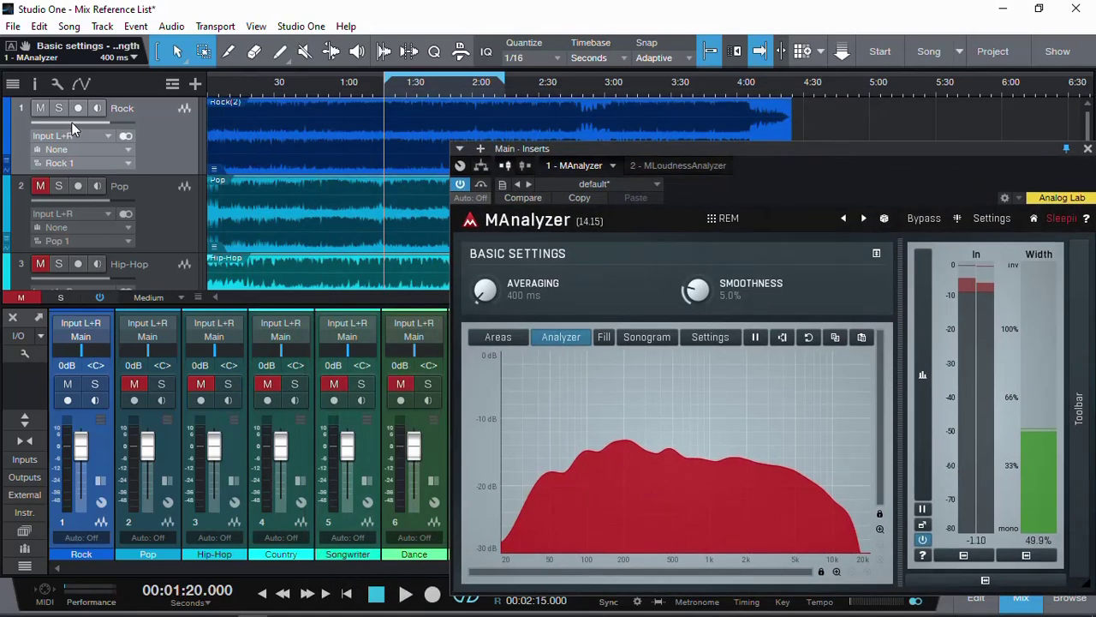
left_click(38, 109)
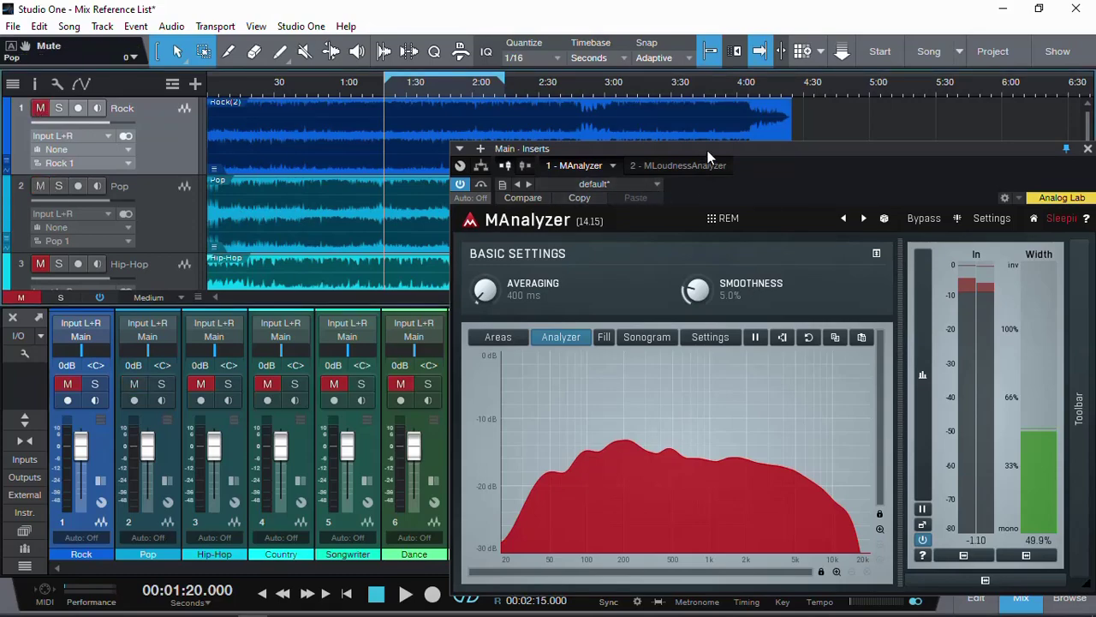
left_click_drag(708, 154, 528, 120)
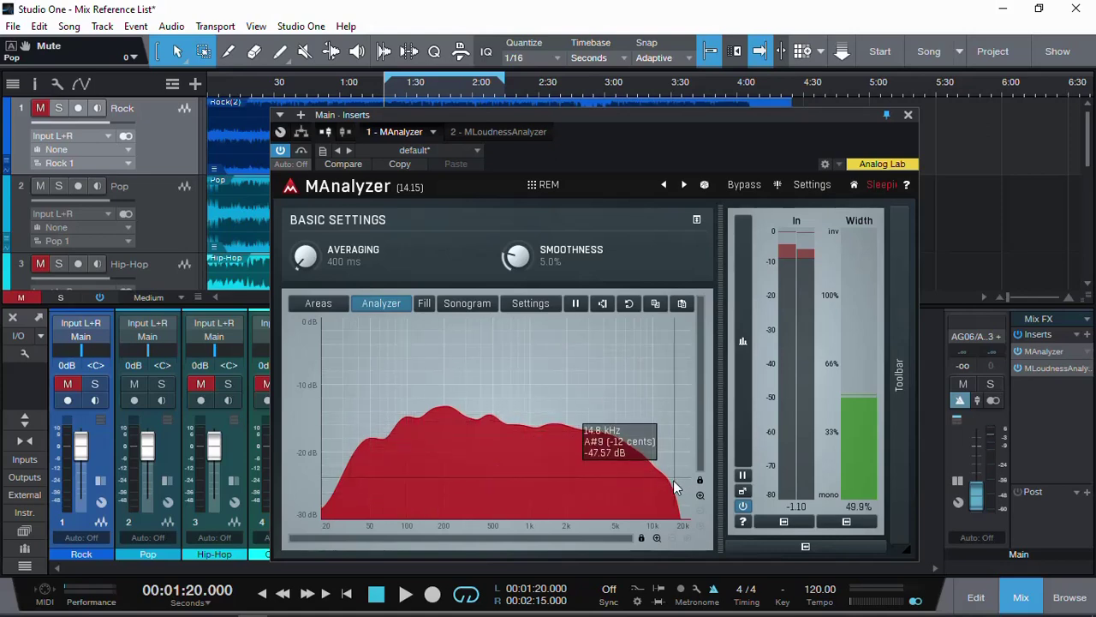
key("space")
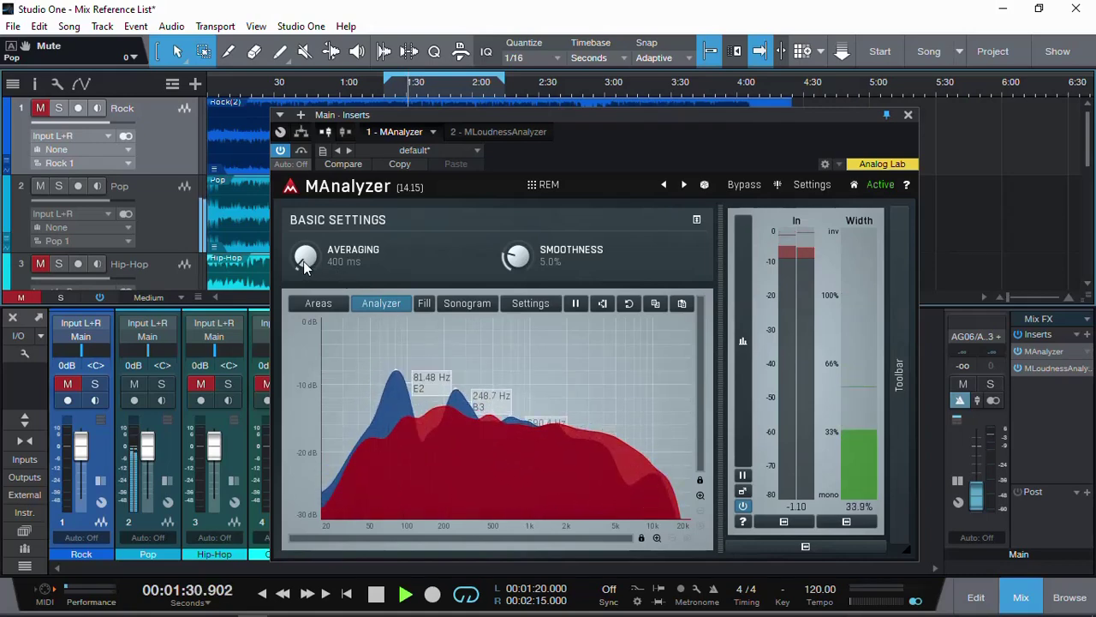
Set MAnalyzer averaging to 5000 ms and raise the Main channel fader to monitor playback
scroll(305, 257, "up", 3)
scroll(305, 257, "up", 3)
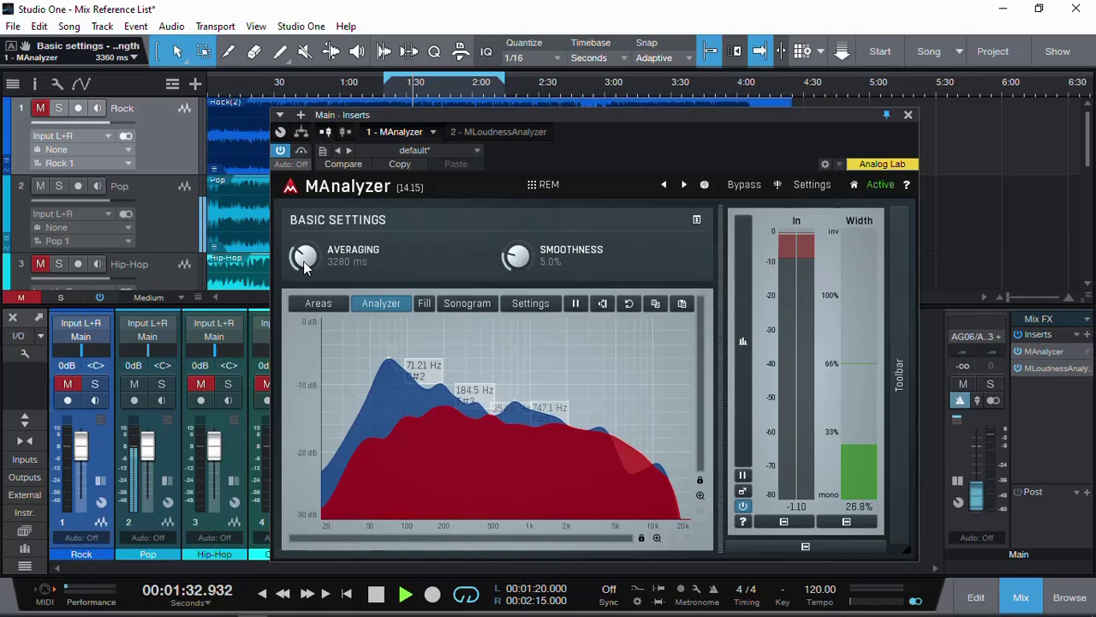
scroll(305, 265, "up", 2)
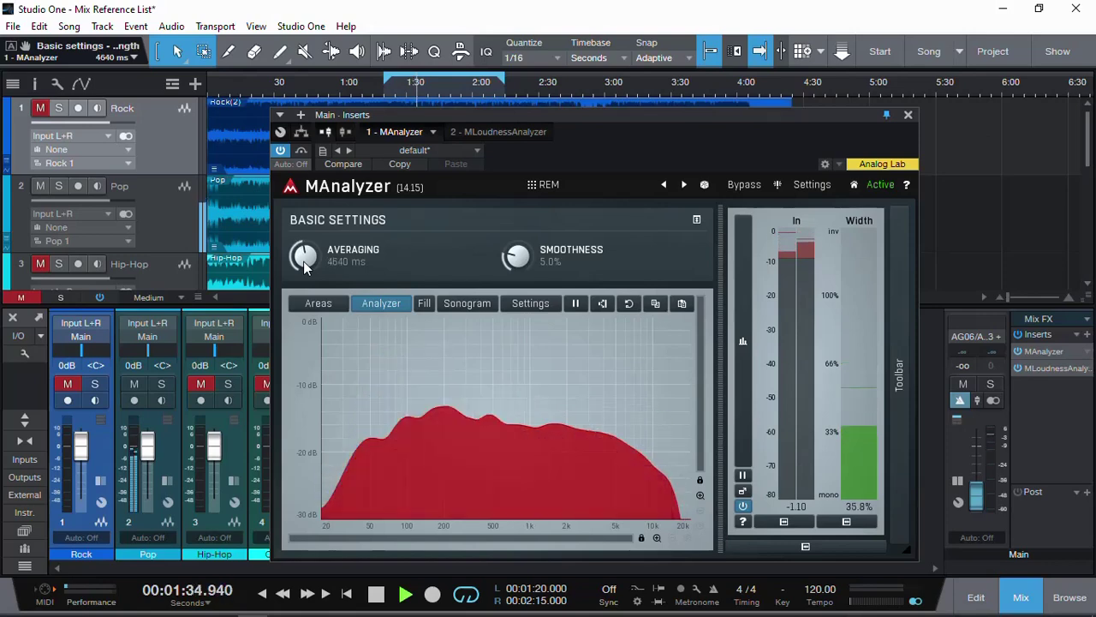
scroll(305, 265, "down", 1)
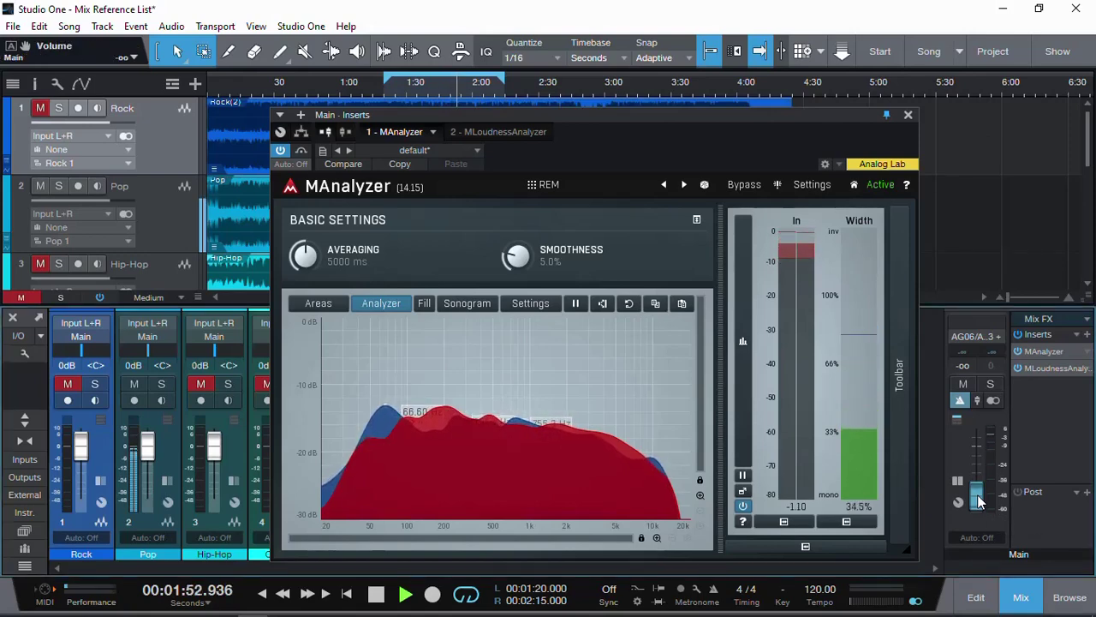
mouse_move(979, 502)
left_mouse_down()
mouse_move(981, 467)
mouse_move(978, 521)
left_mouse_up()
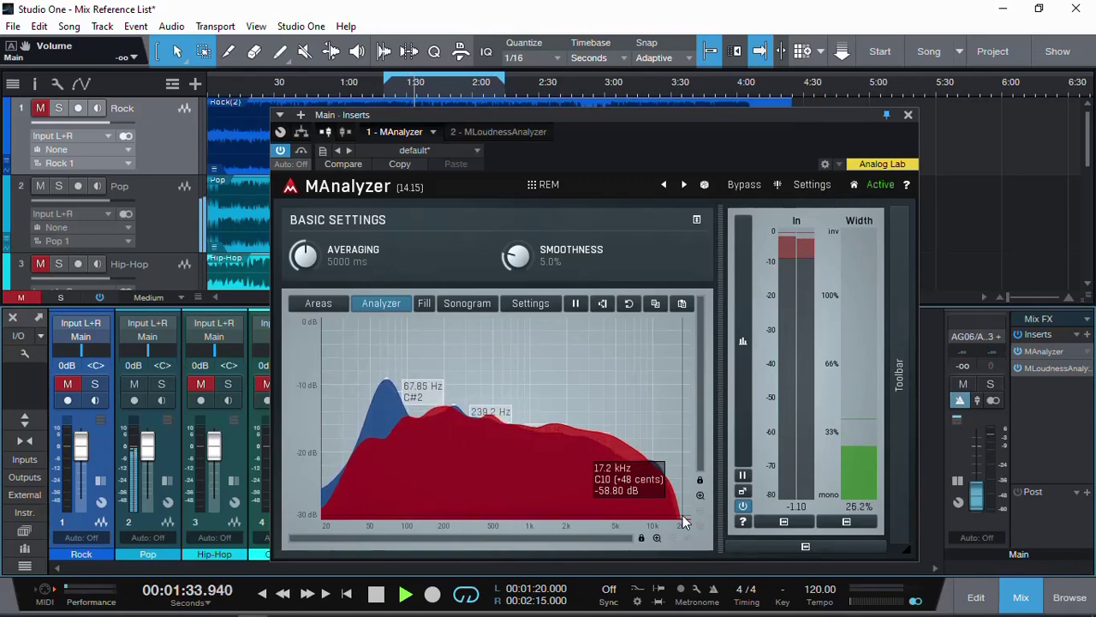
Confirm the REM preset is stored in MAnalyzer's Rock folder, then close the preset library
left_click(555, 186)
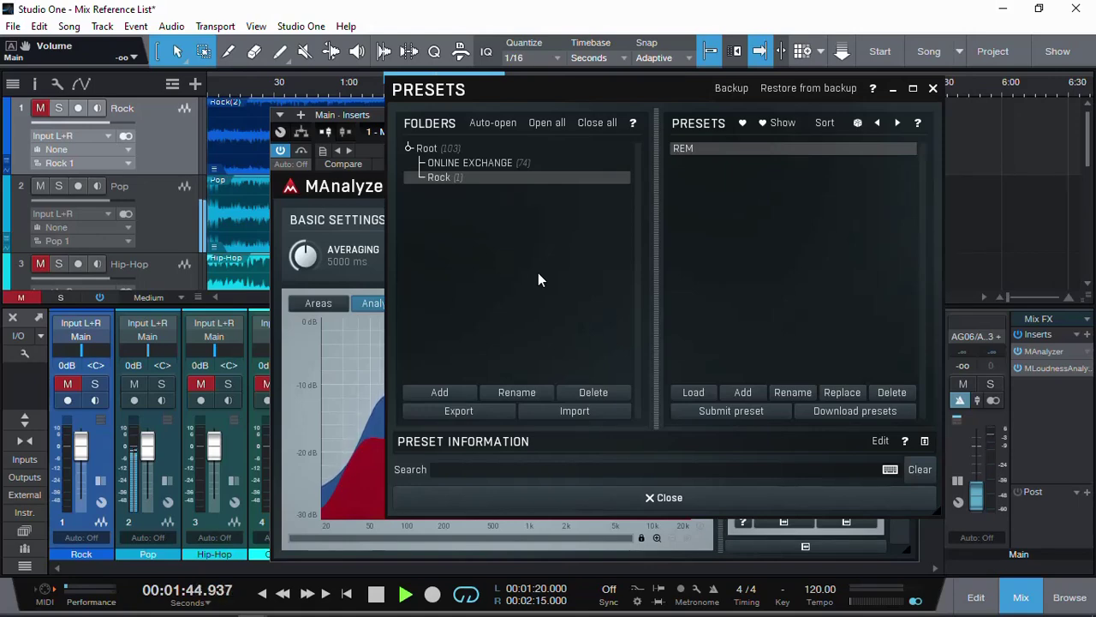
left_click(651, 497)
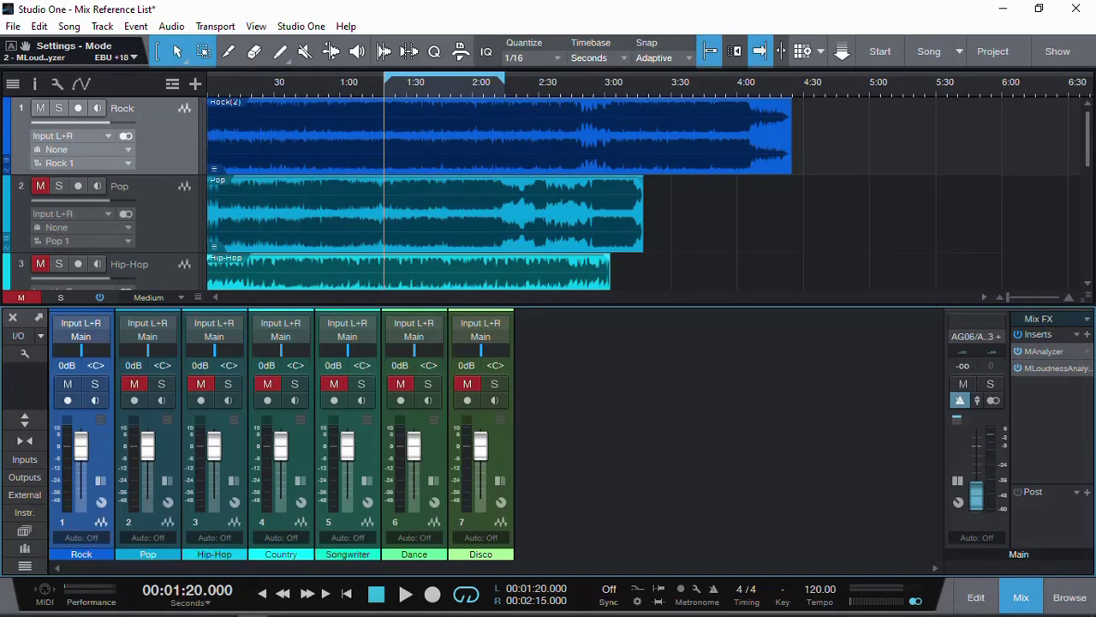
Open MLoudnessAnalyzer on the Main channel and play the song to meter its loudness
left_click(1051, 367)
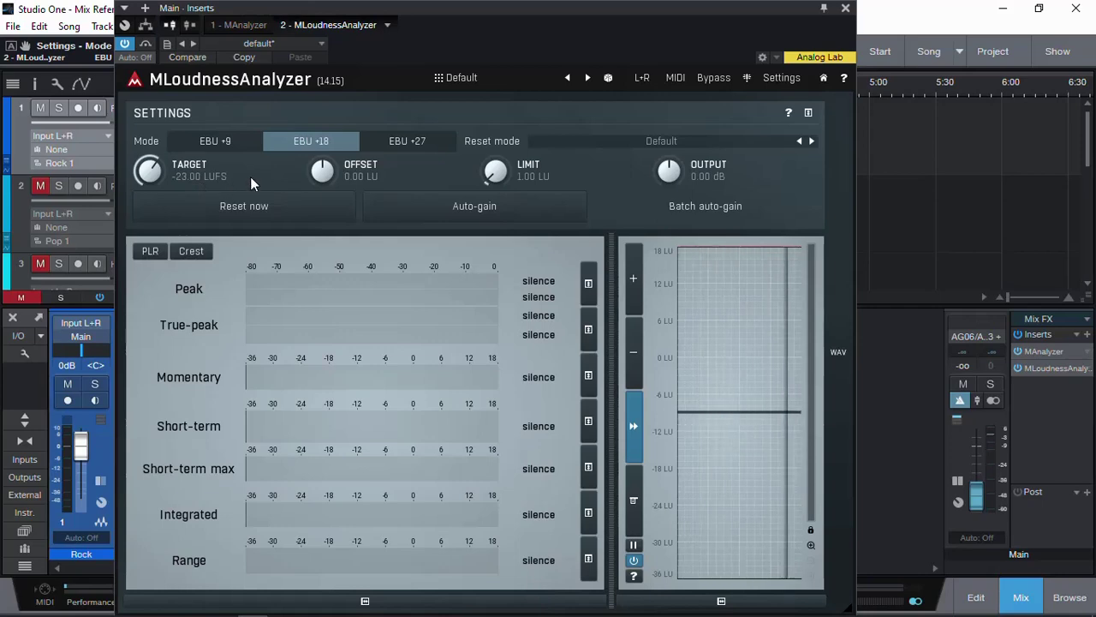
key("space")
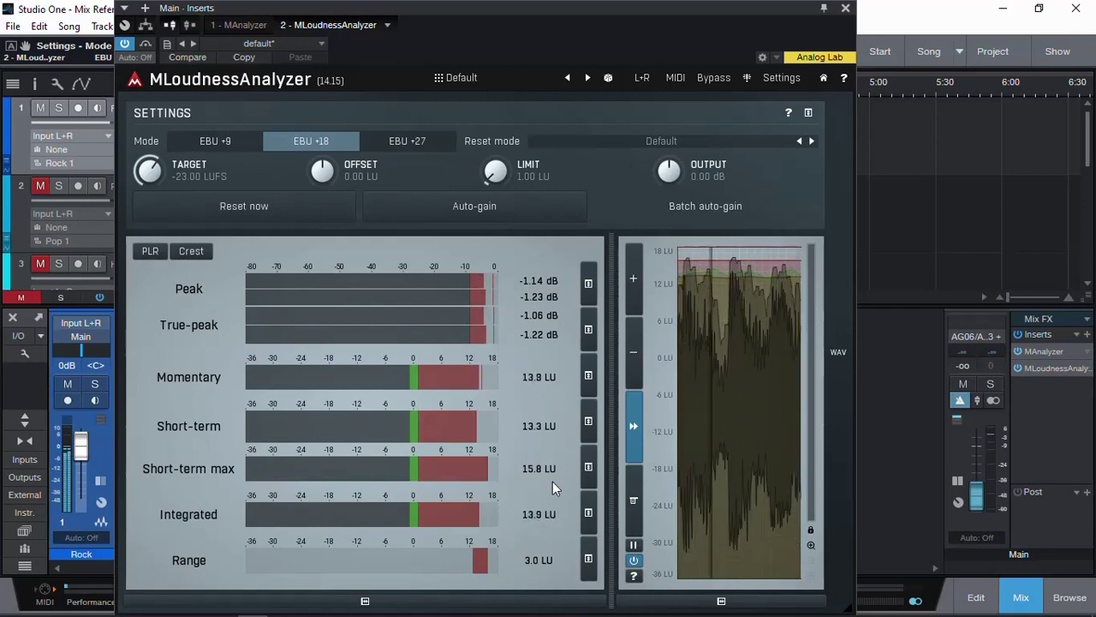
Load MLoudnessAnalyzer's Spotify preset, giving a -14 LUFS target in EBU +9 mode
left_click(461, 82)
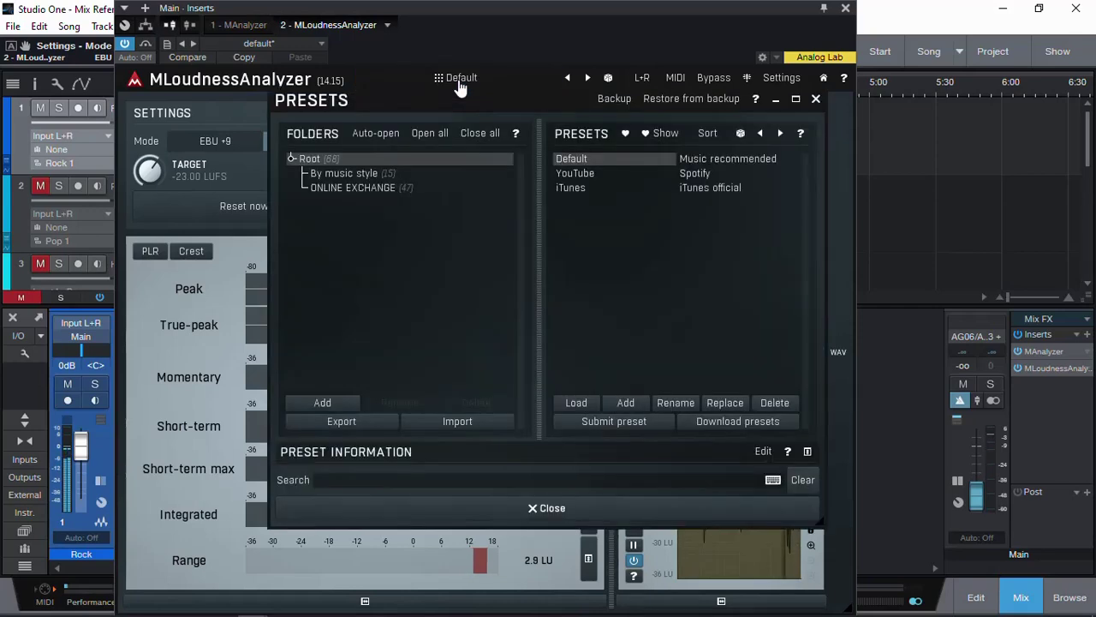
left_click(695, 174)
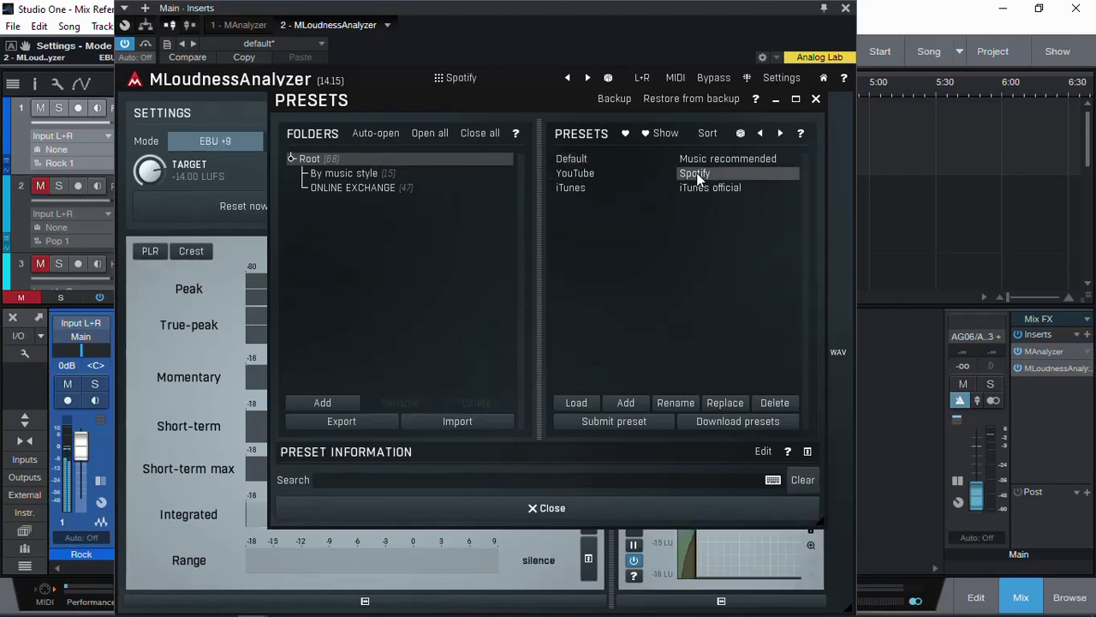
left_click(553, 509)
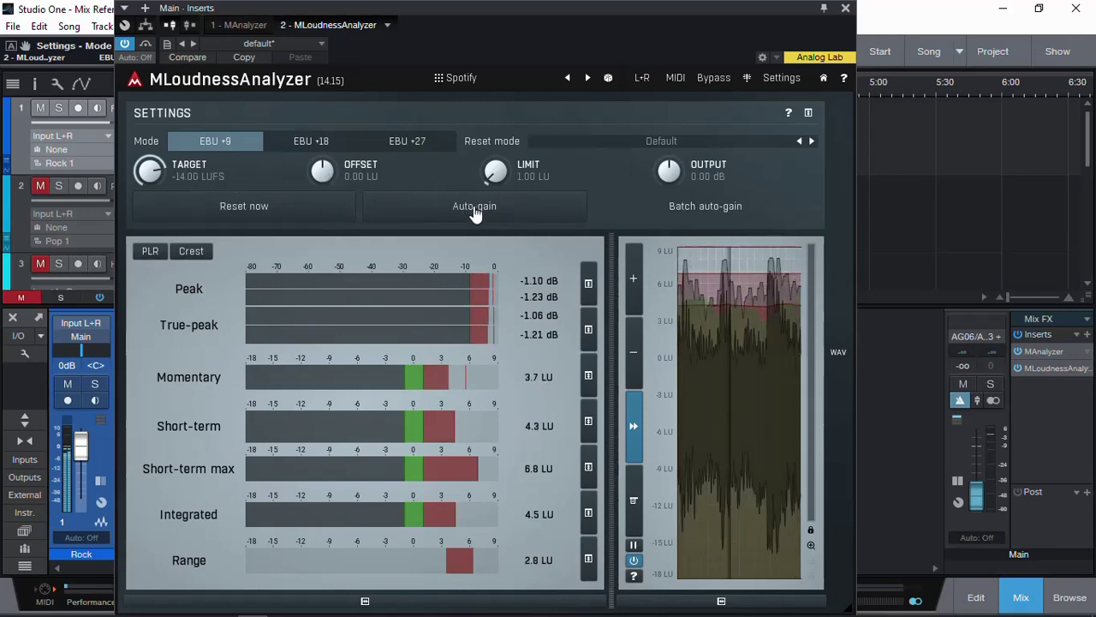
Try Auto-gain, then reset the measurements and return the output gain to 0.00 dB
left_click(475, 209)
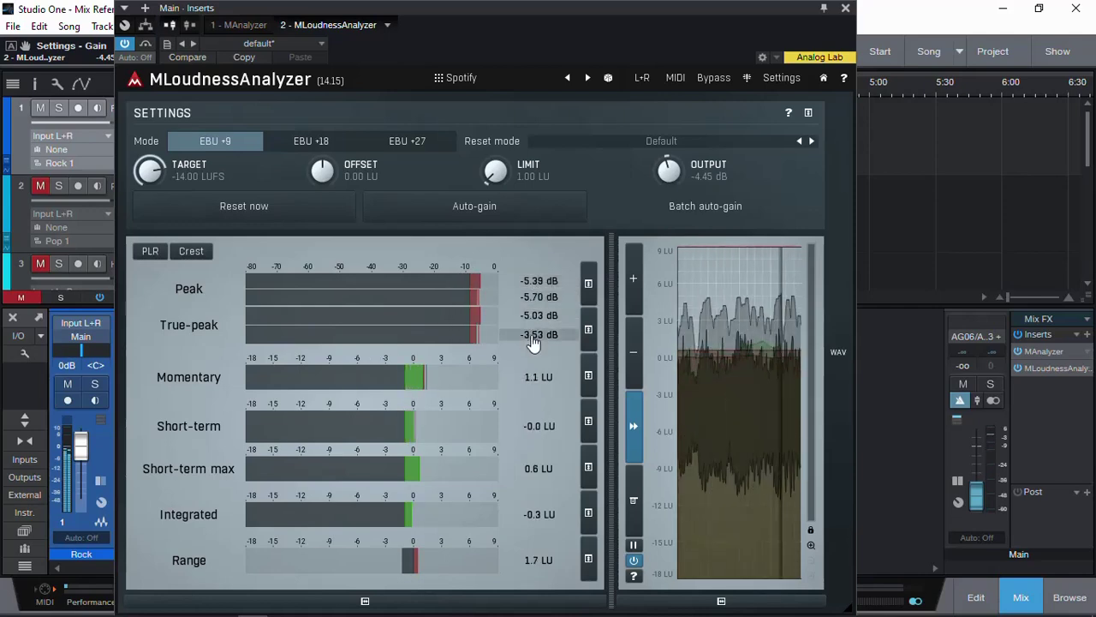
left_click(275, 211)
double_click(669, 173)
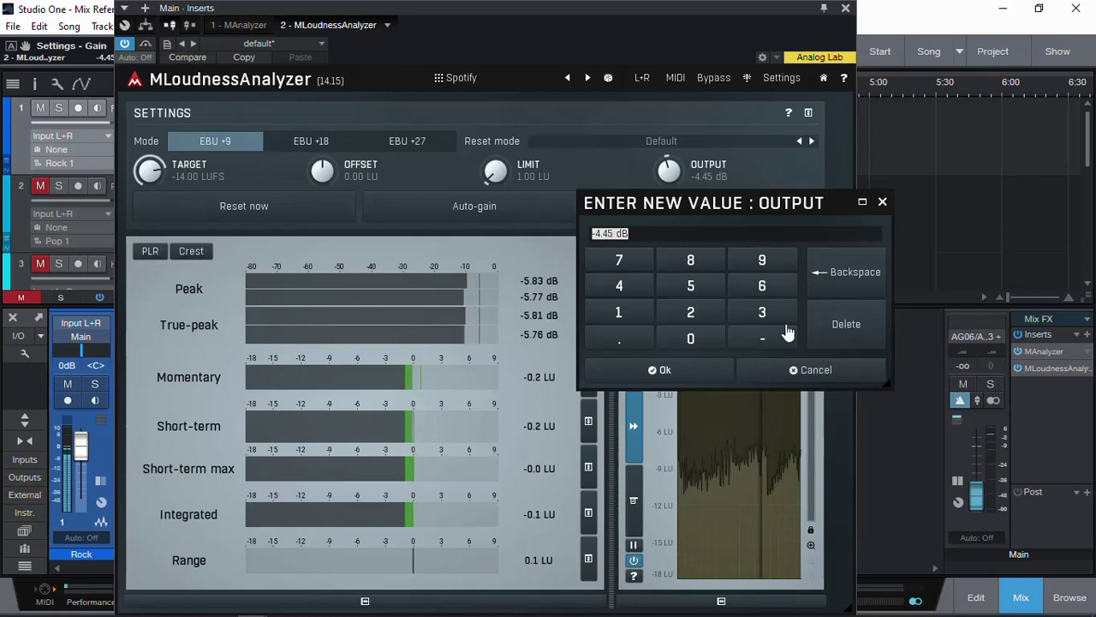
left_click(659, 369)
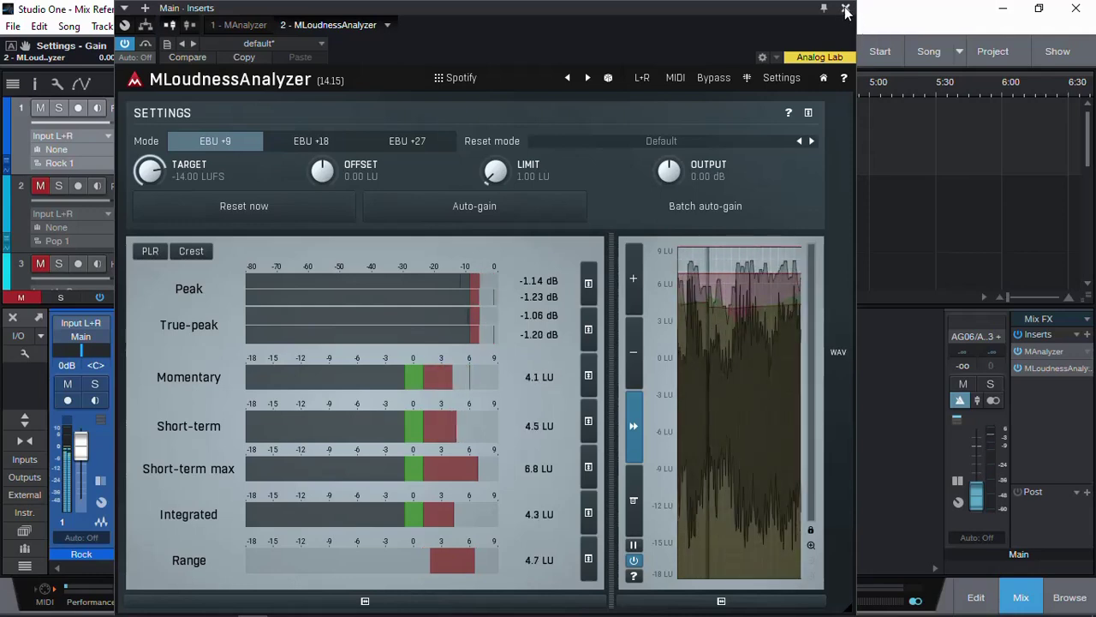
left_click(846, 9)
key("space")
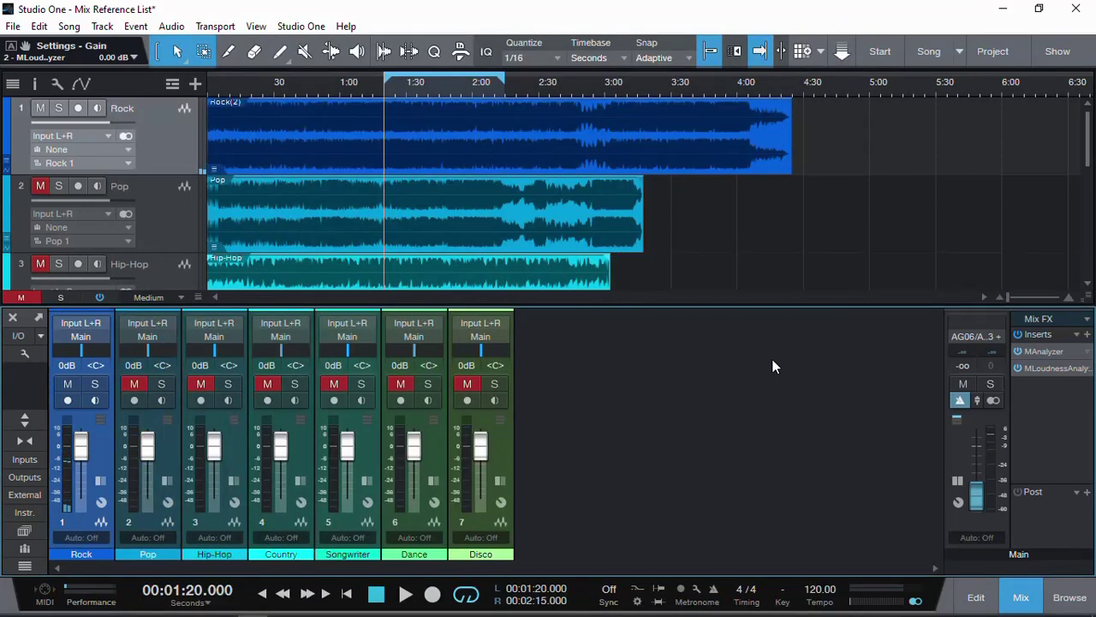